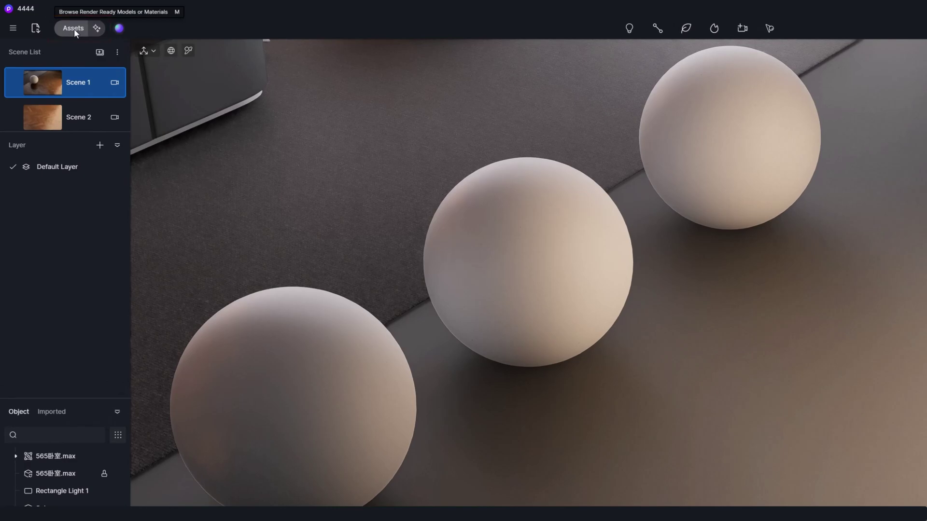
Pick Custom Material from the Others category of the Assets material library.
click(73, 28)
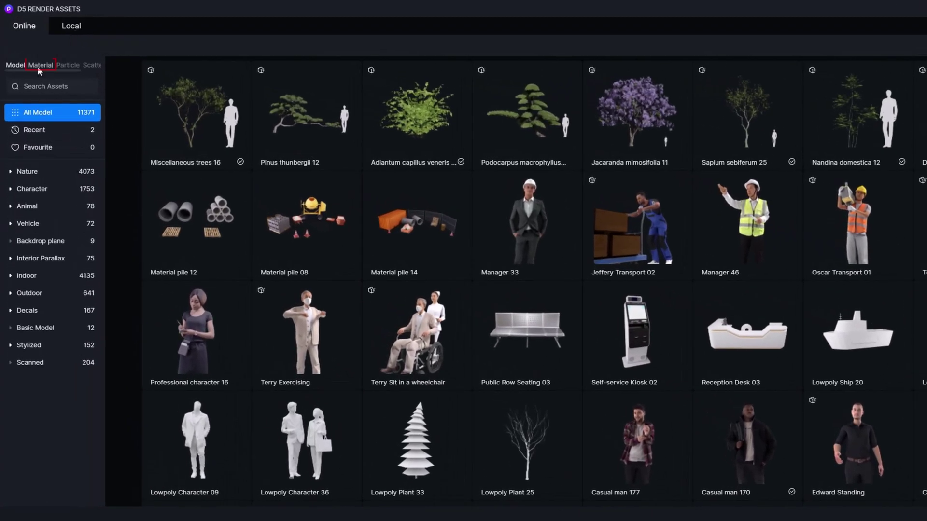
click(39, 70)
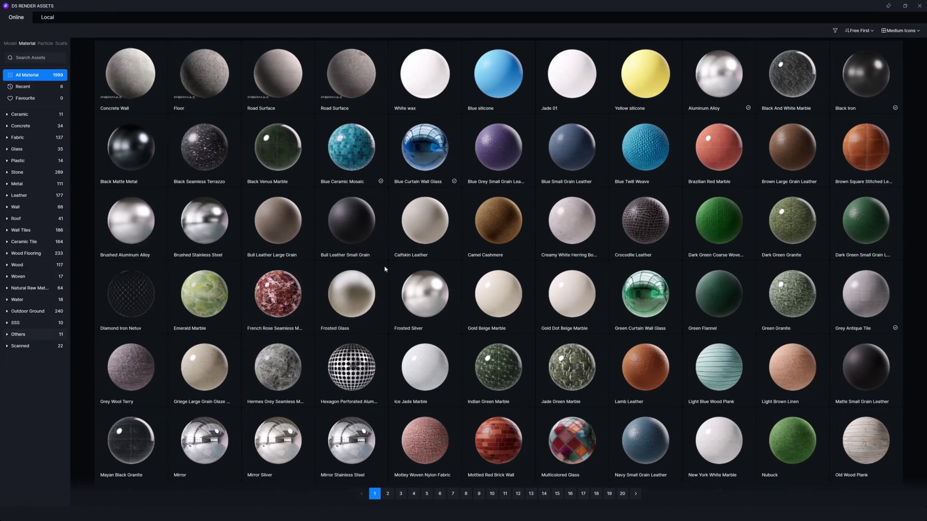
click(29, 338)
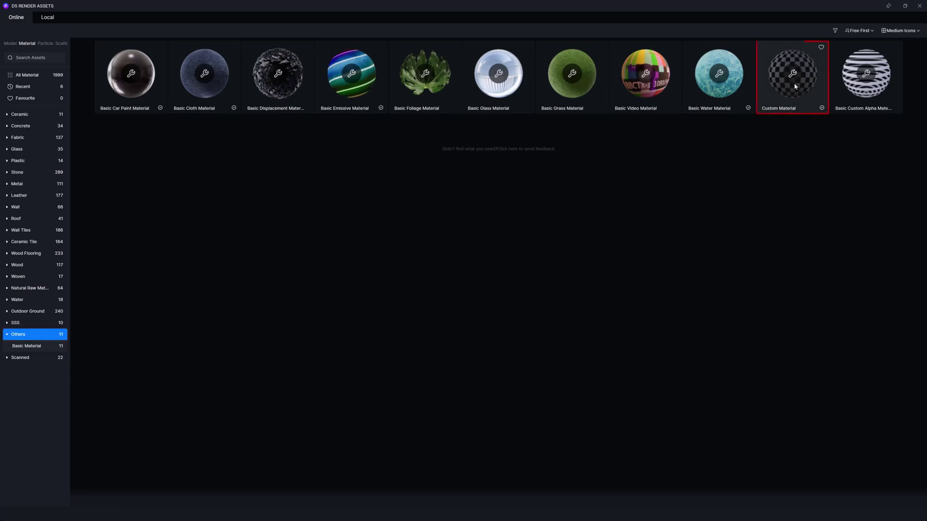
click(795, 85)
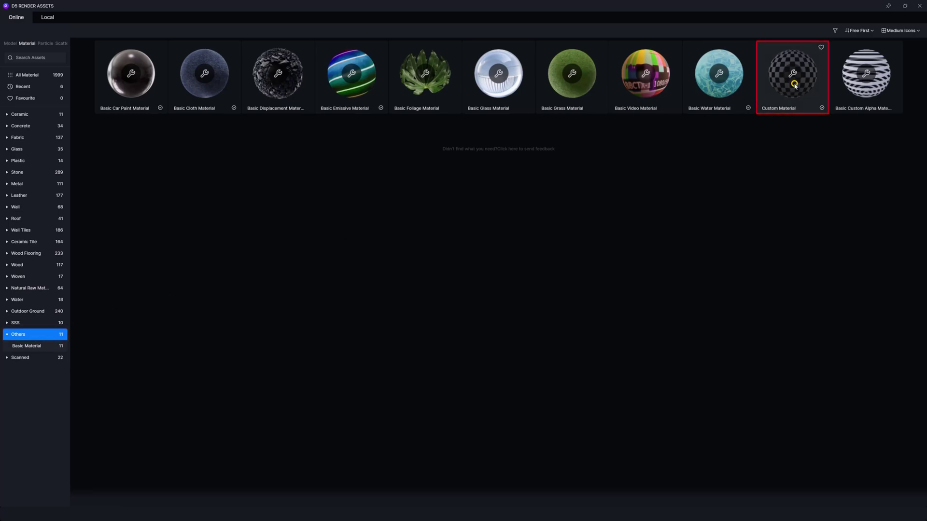
click(919, 6)
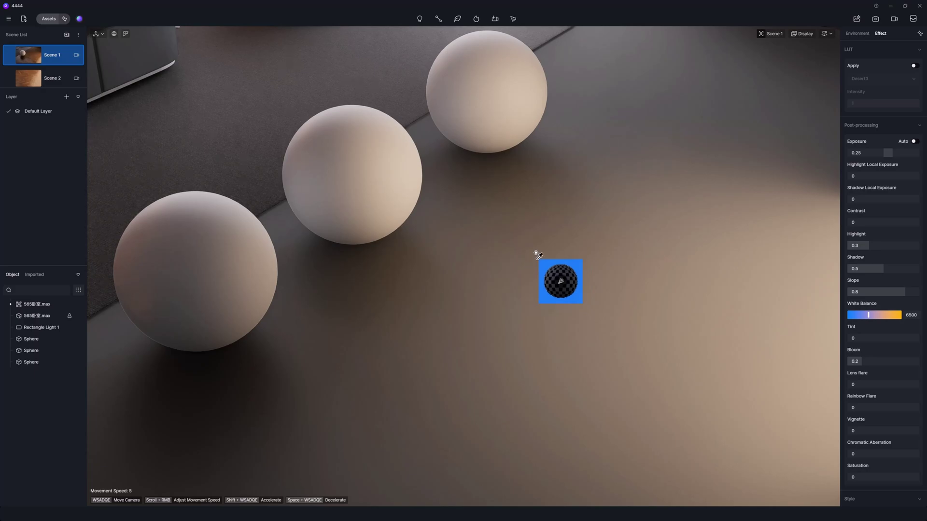
Drop the Custom Material onto the floor, turning it pale white.
click(515, 294)
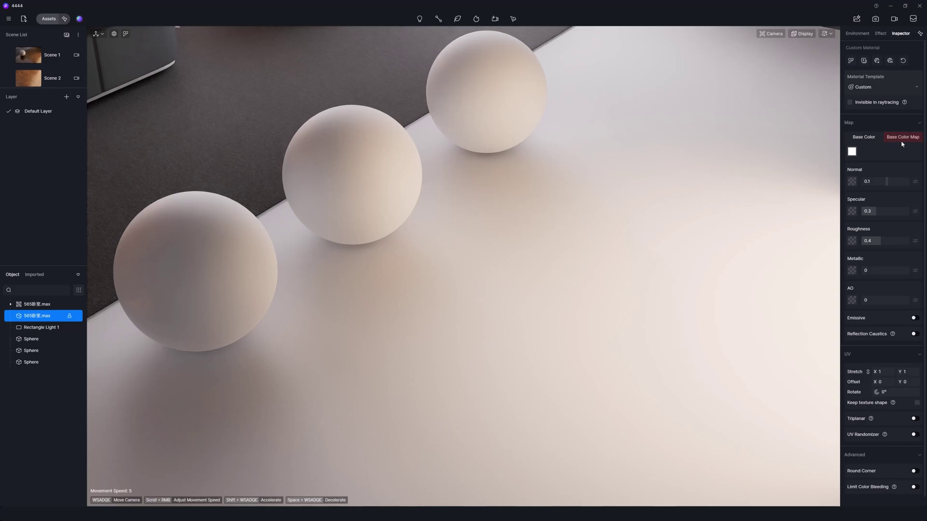
Try red and pale pink floor base colours, then switch Base Color to an image map.
click(867, 140)
click(852, 153)
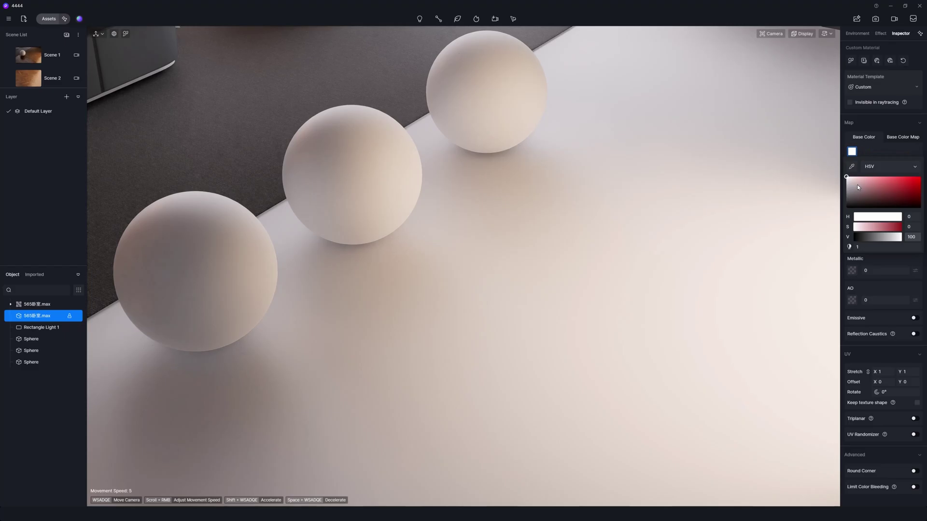
mouse_move(857, 187)
mouse_down()
mouse_move(917, 182)
mouse_move(891, 176)
mouse_up()
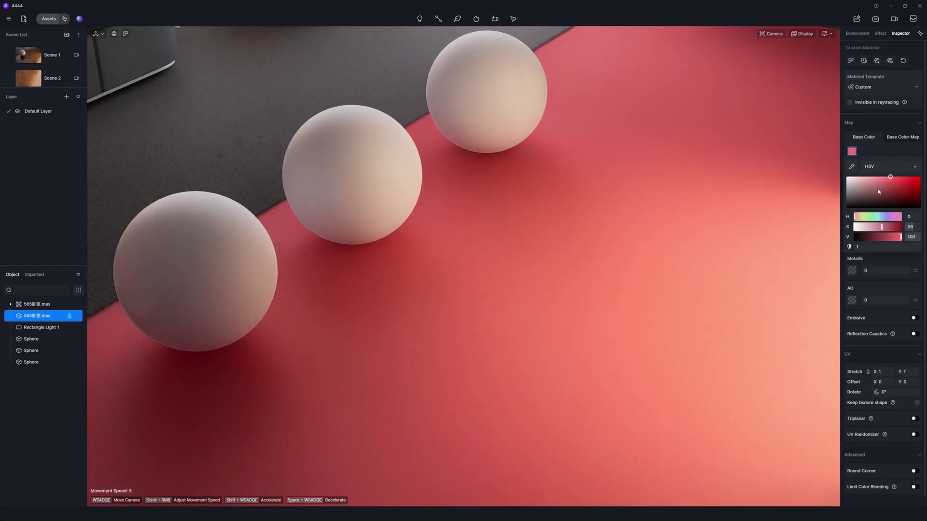
mouse_move(856, 217)
mouse_down()
mouse_move(894, 216)
mouse_move(856, 217)
mouse_up()
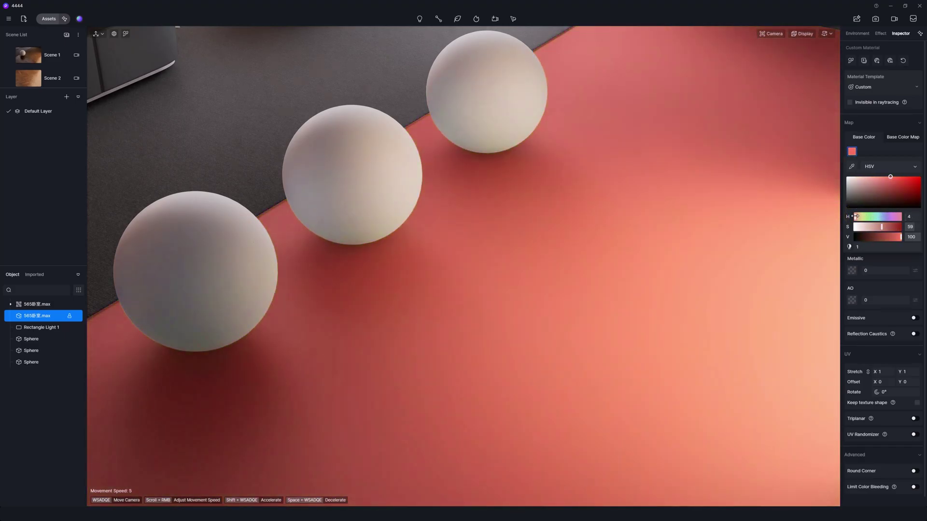
drag(889, 178, 853, 179)
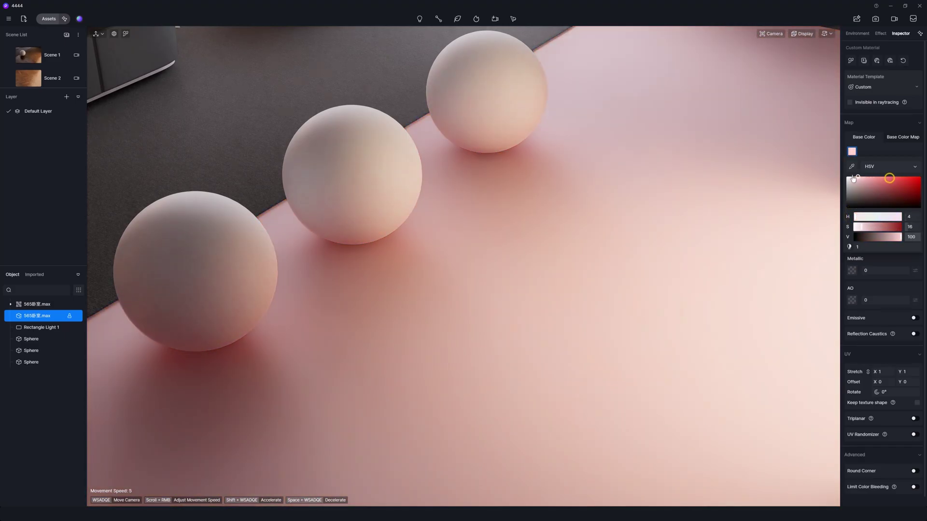
click(900, 138)
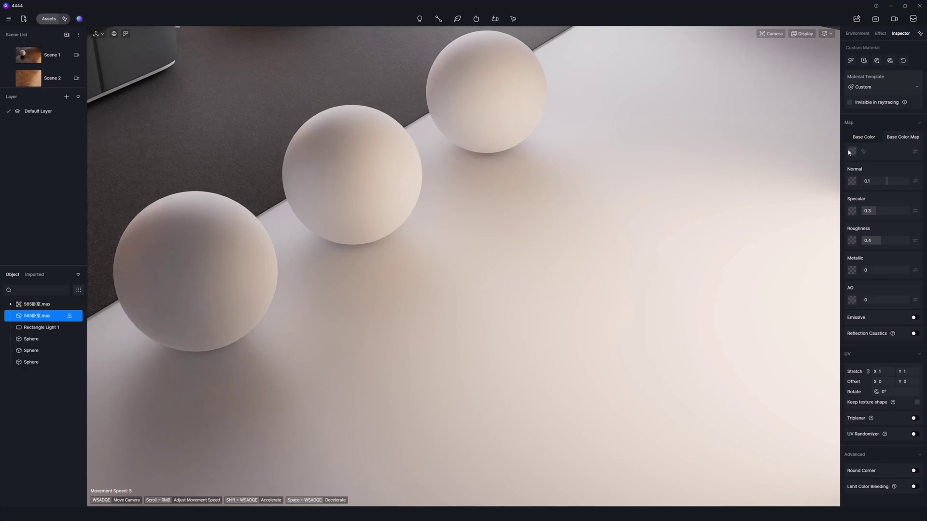
Load ufomabmo_4K_Albedo into the floor's Base Color map, showing herringbone wood parquet.
click(851, 152)
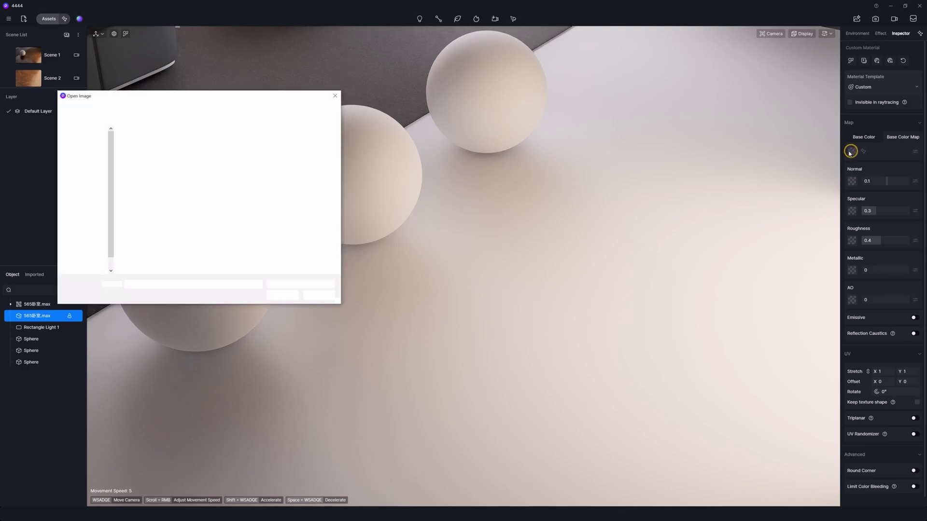
drag(276, 100, 314, 102)
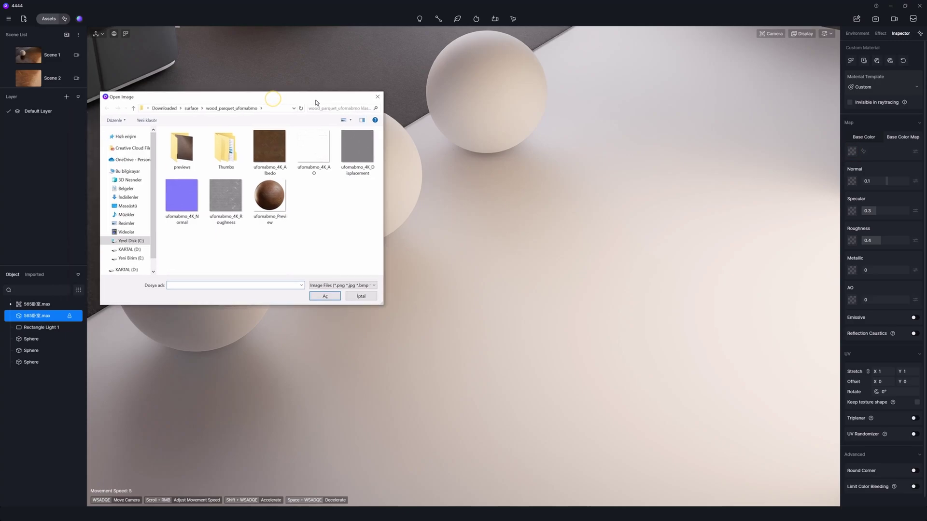
click(280, 150)
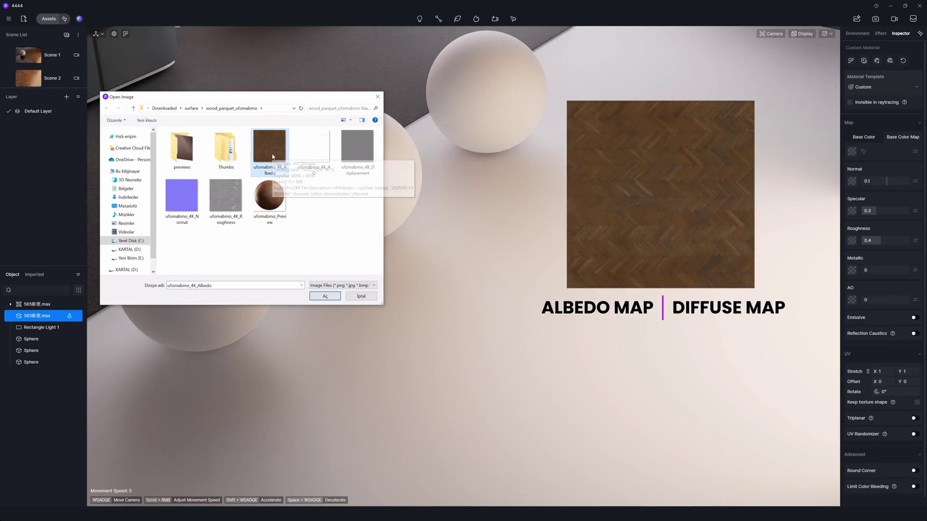
click(325, 297)
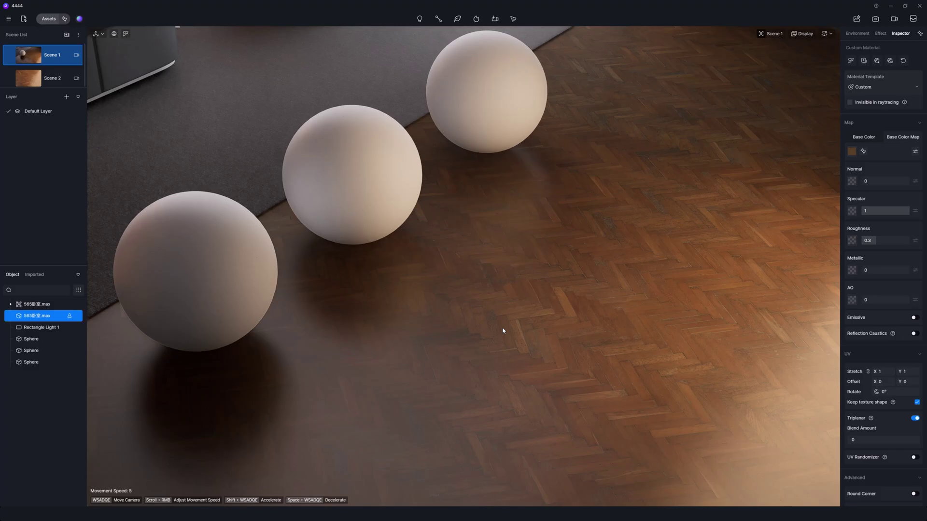
In the Scene 2 view, load ufomabmo_4K_Normal into the floor's Normal map slot.
click(20, 86)
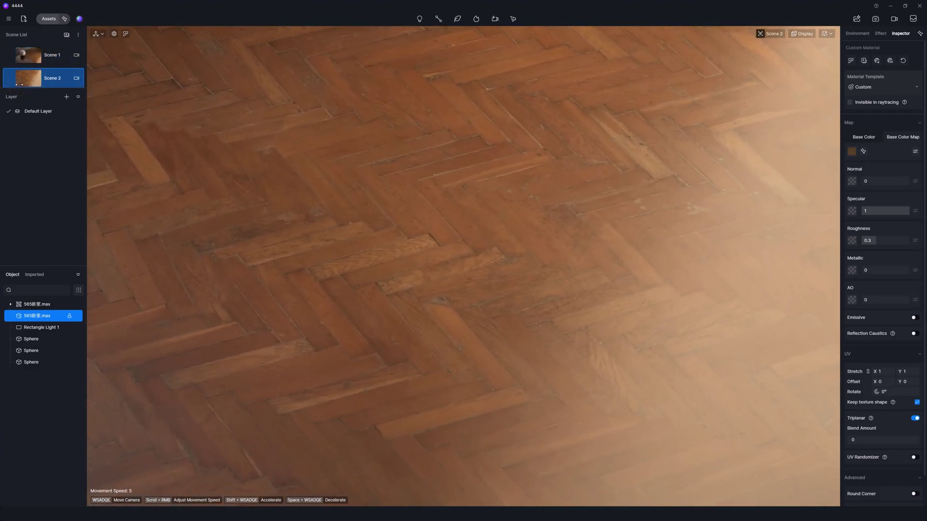
click(853, 184)
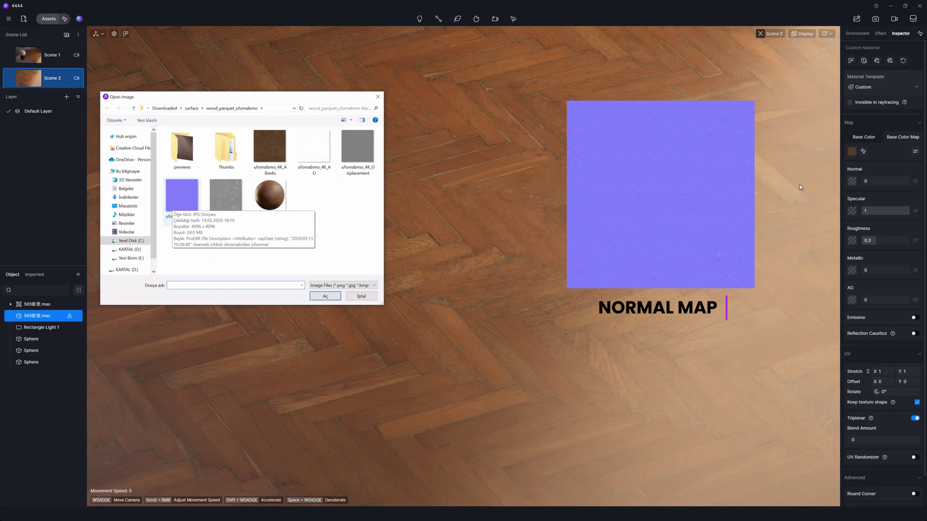
click(175, 195)
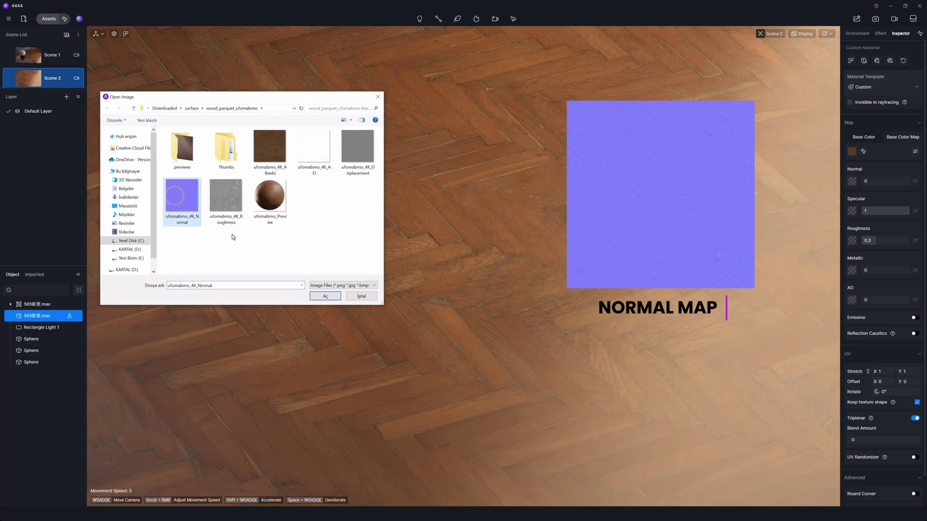
click(327, 298)
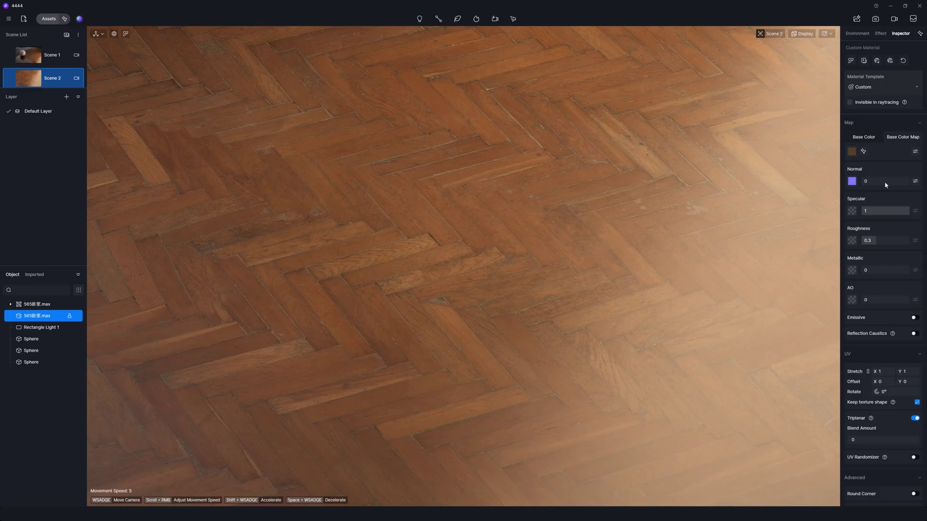
Push the floor's Normal strength slider up to 1.
click(886, 181)
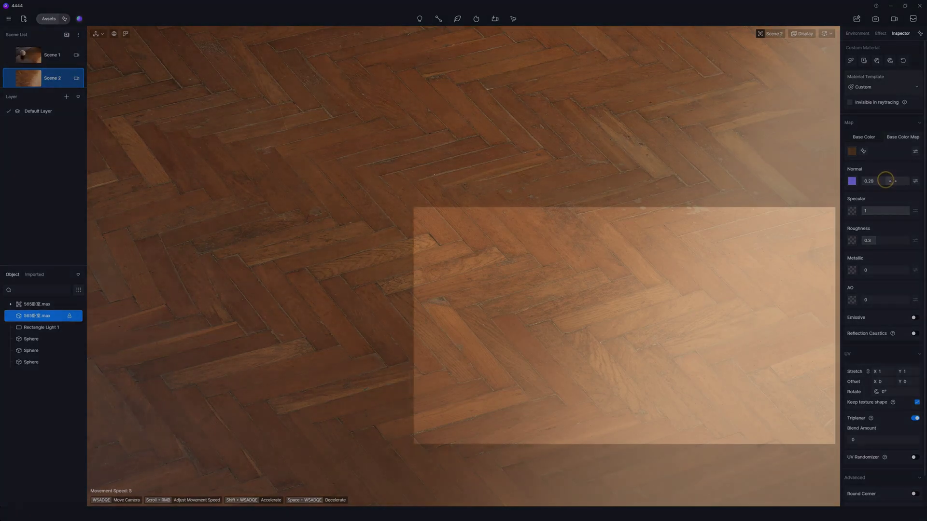
drag(886, 181, 922, 187)
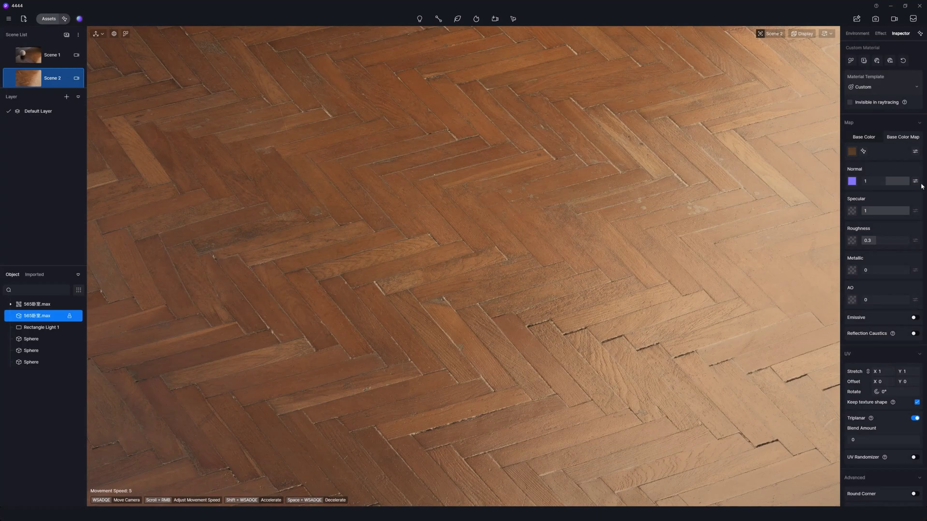
mouse_move(905, 182)
mouse_down()
mouse_move(887, 184)
mouse_move(921, 187)
mouse_up()
Back in Scene 1, set the floor's Normal to 0.3 and Specular to 1.
click(38, 62)
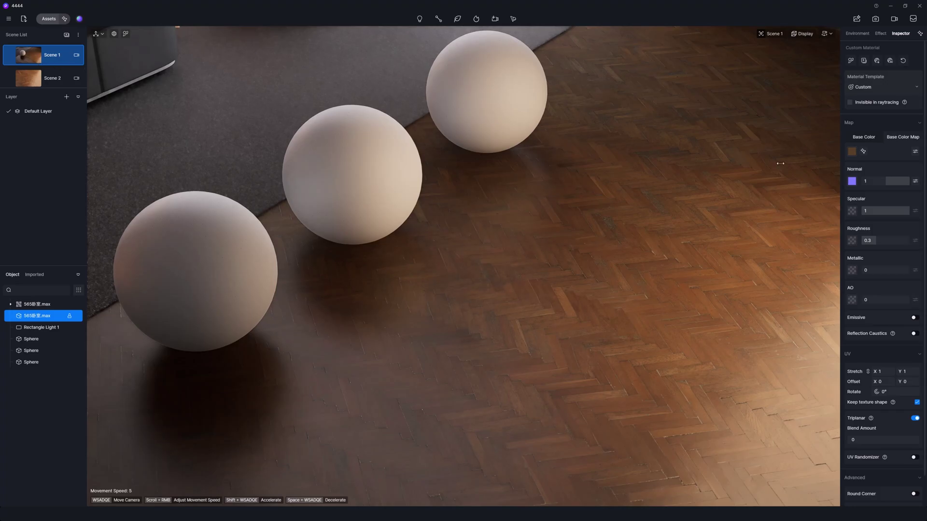
drag(905, 180, 883, 179)
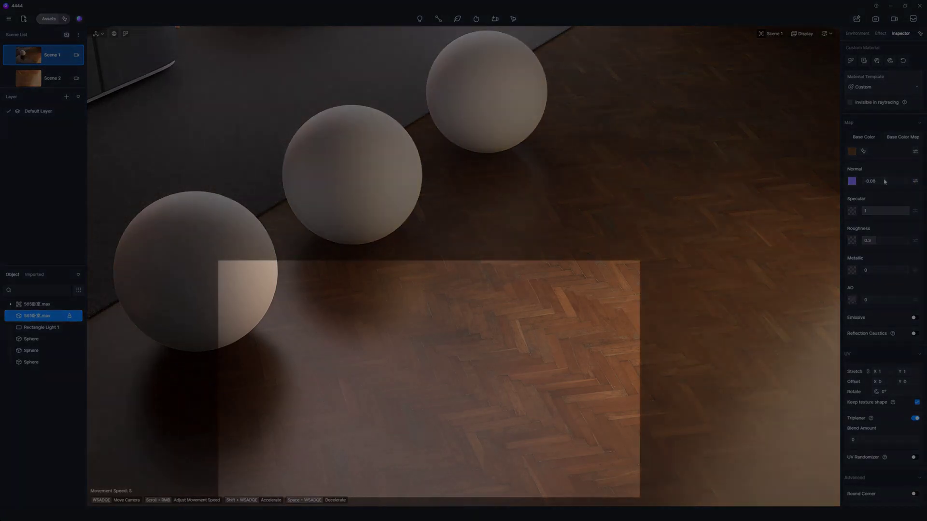
double_click(884, 181)
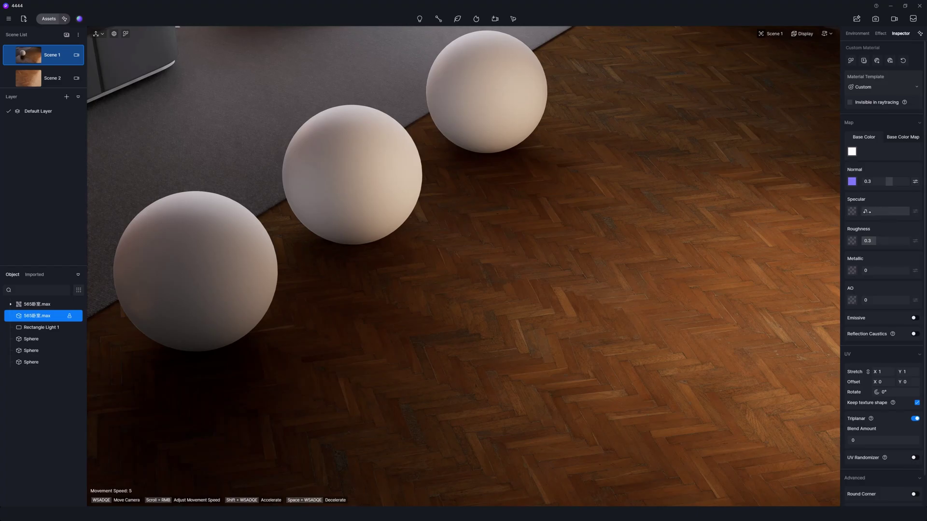
drag(867, 212, 921, 213)
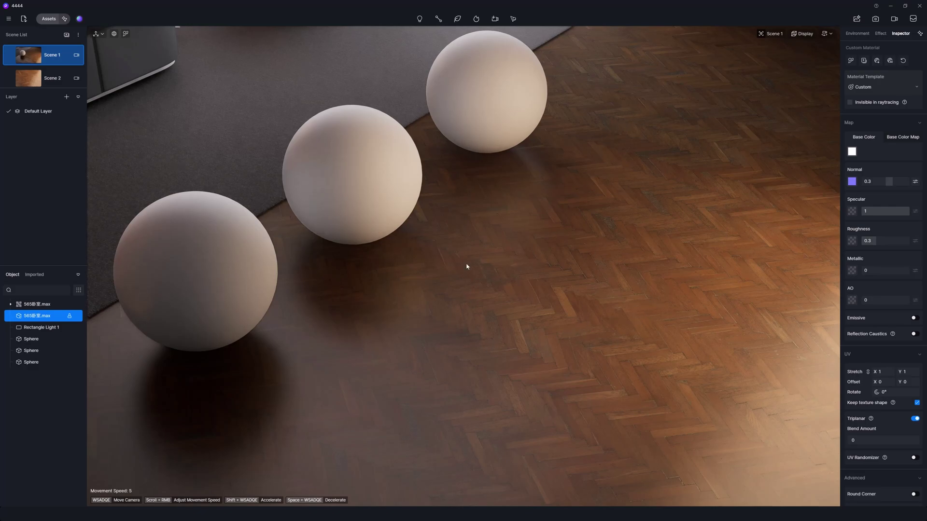
Give the front sphere a near-black base colour with specular lowered for a matte finish.
click(126, 34)
click(213, 249)
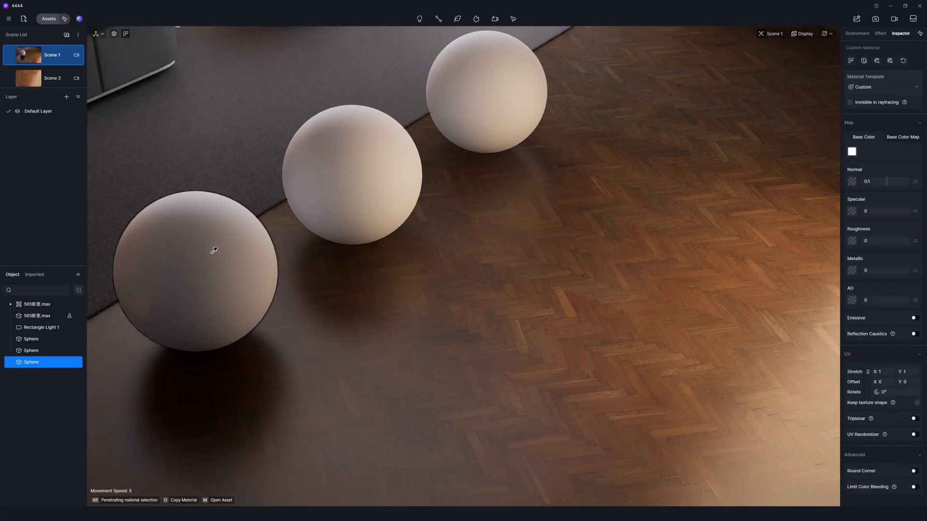
click(852, 151)
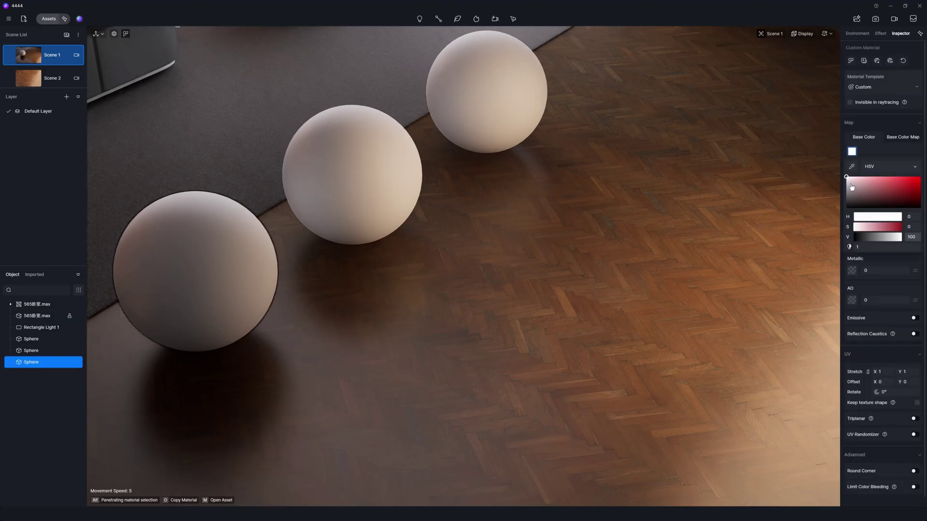
drag(850, 191, 845, 216)
click(872, 261)
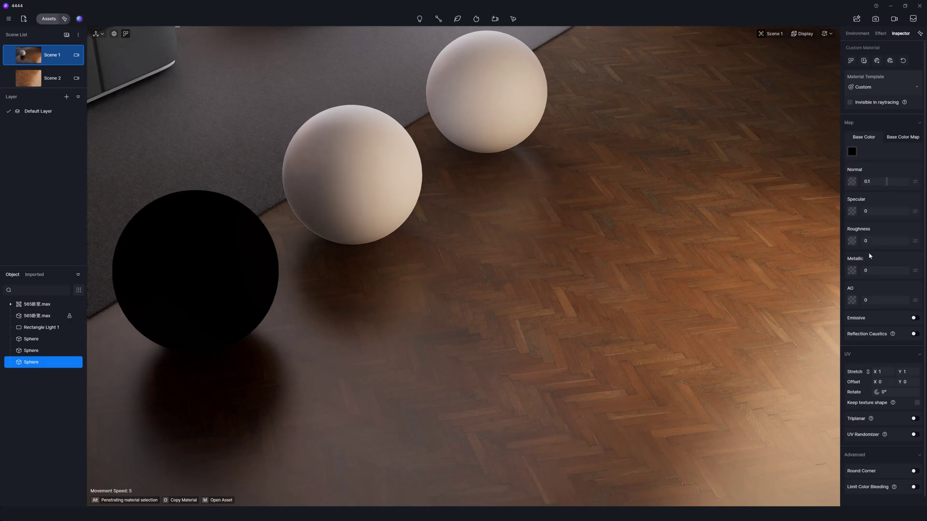
drag(869, 211, 913, 216)
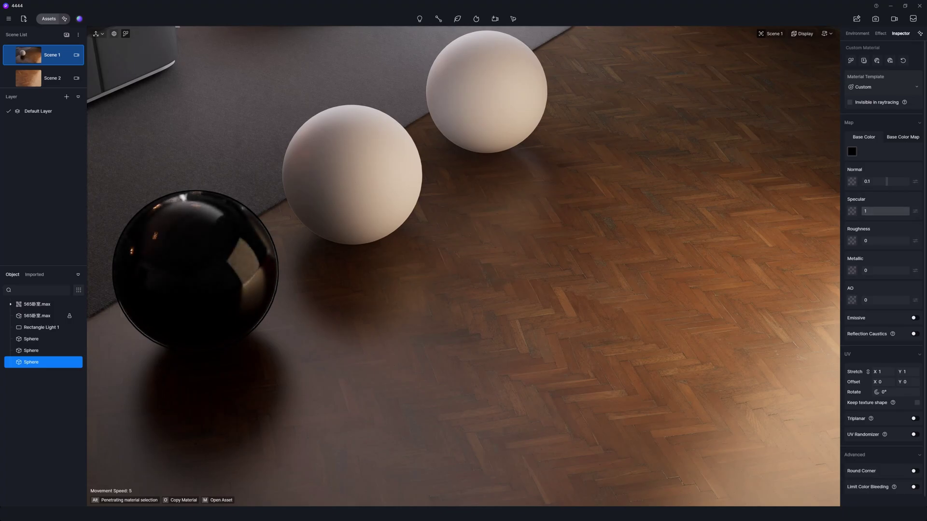
mouse_move(902, 212)
mouse_down()
mouse_move(869, 215)
mouse_move(909, 212)
mouse_up()
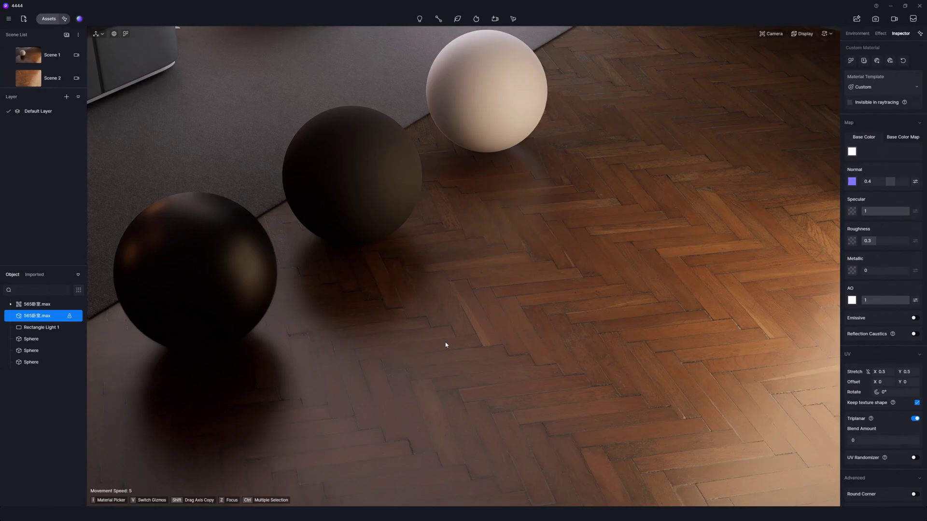
Set the middle sphere's Roughness to 0.52, then select the floor's Roughness map slot.
drag(868, 240, 874, 240)
click(121, 30)
click(339, 140)
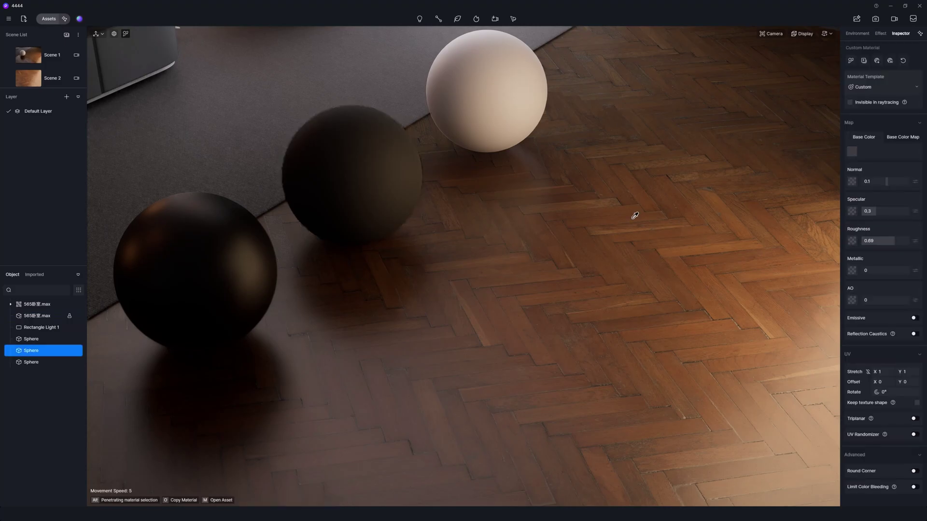
drag(887, 241, 855, 244)
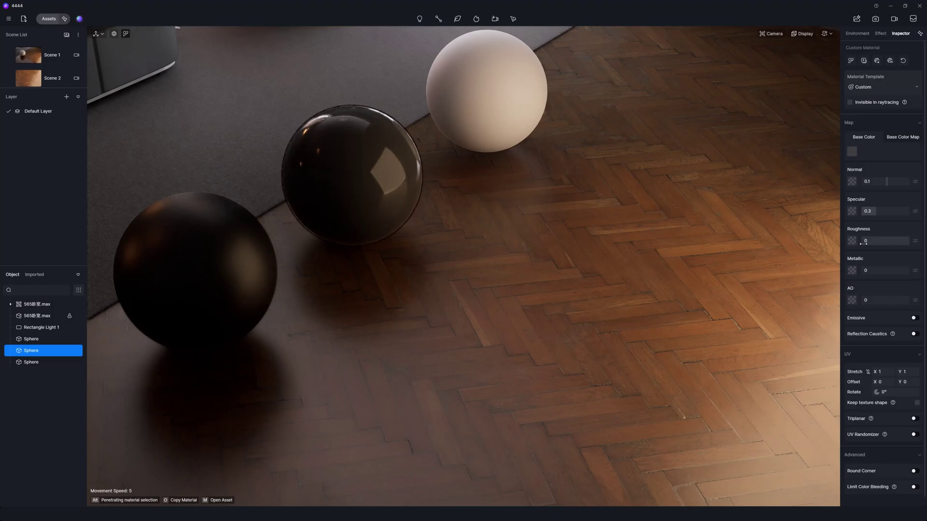
drag(864, 243, 886, 241)
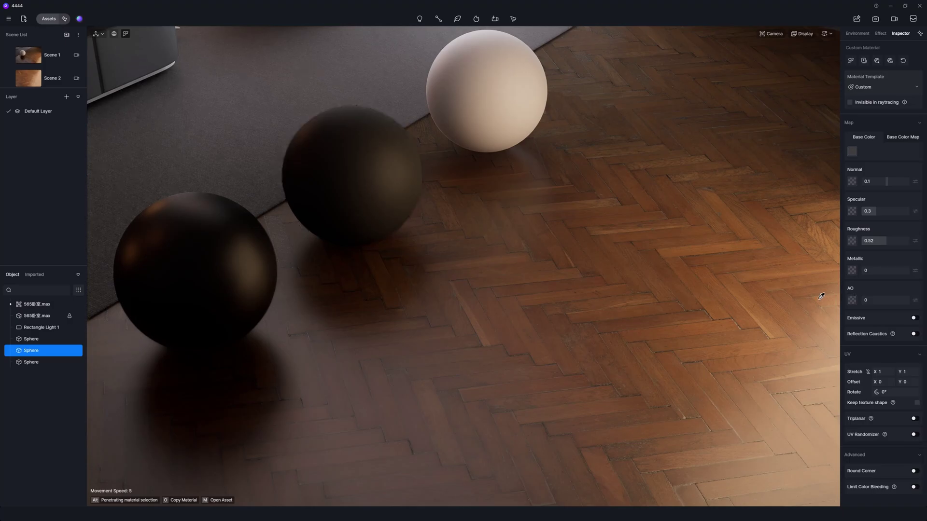
click(579, 294)
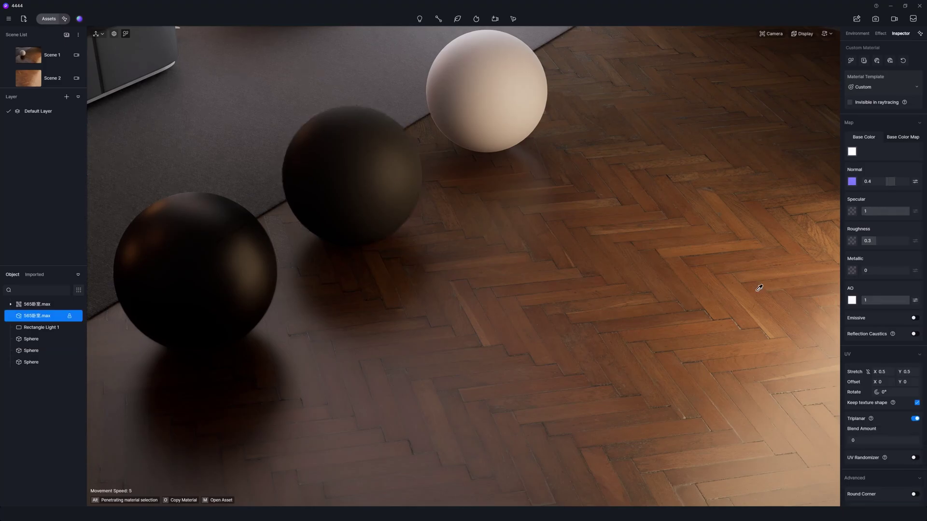
click(853, 240)
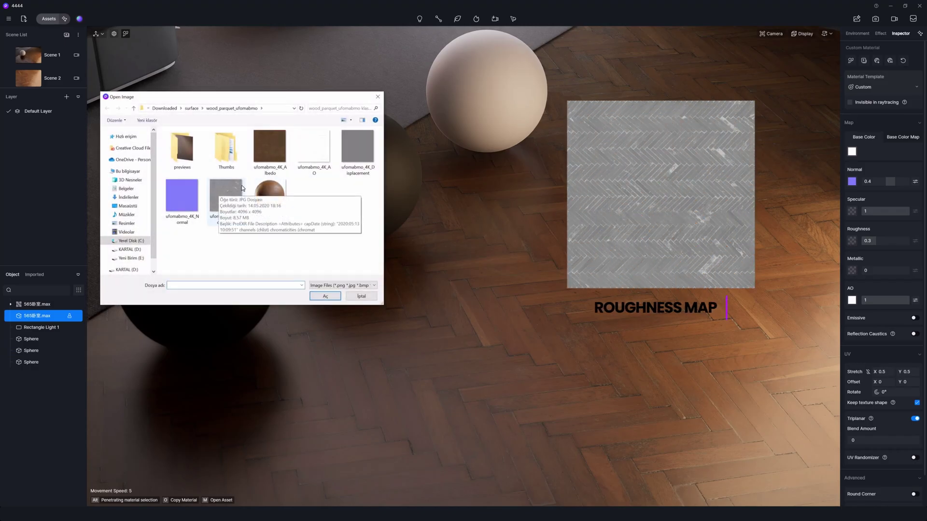
Open ufomabmo_4K_Roughness from the Open Image dialog into the floor's Roughness slot.
click(233, 190)
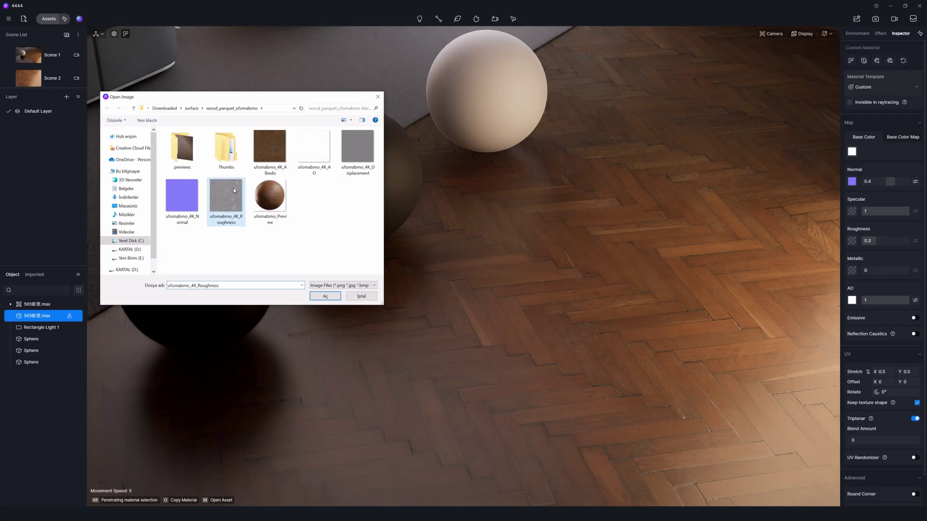
click(325, 295)
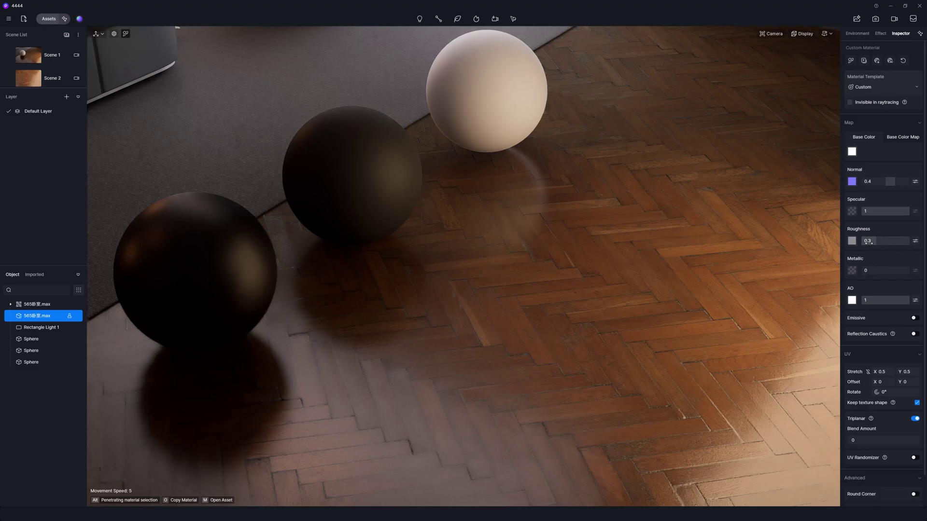
Drop the parquet floor's Roughness to 0 for comparison, then raise it through 0.75 to 0.9.
drag(874, 241, 861, 245)
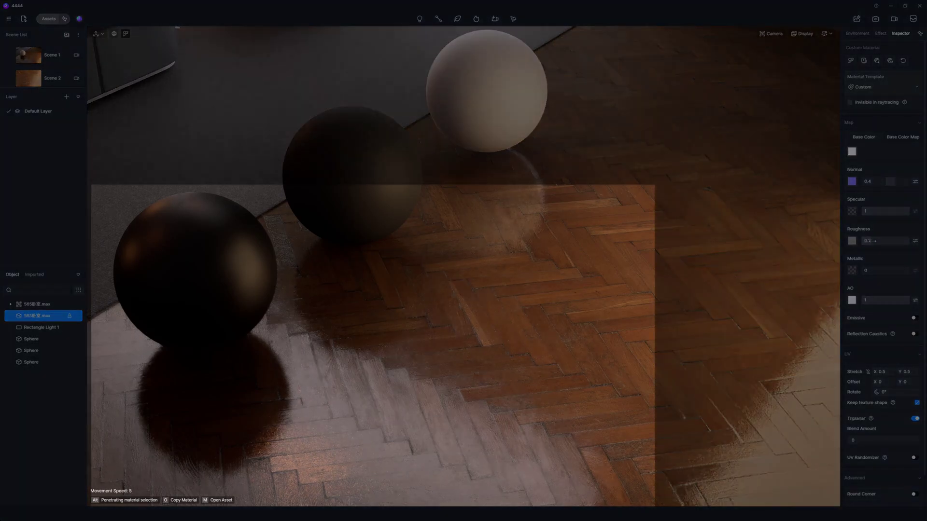
drag(865, 241, 893, 244)
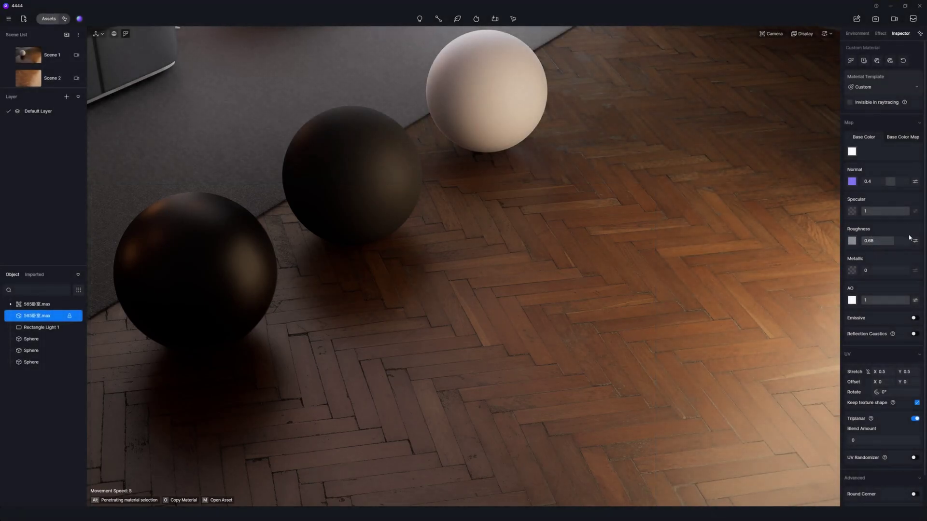
drag(898, 242, 899, 241)
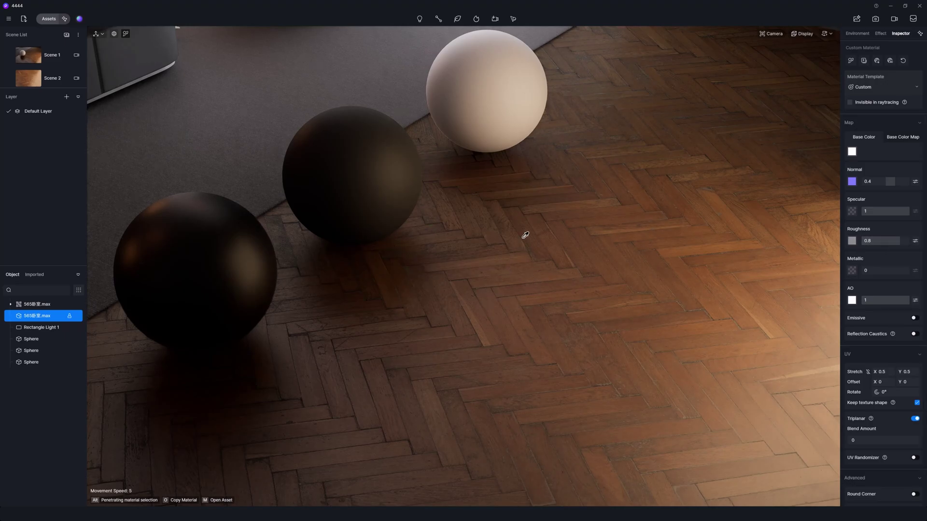
drag(901, 241, 905, 243)
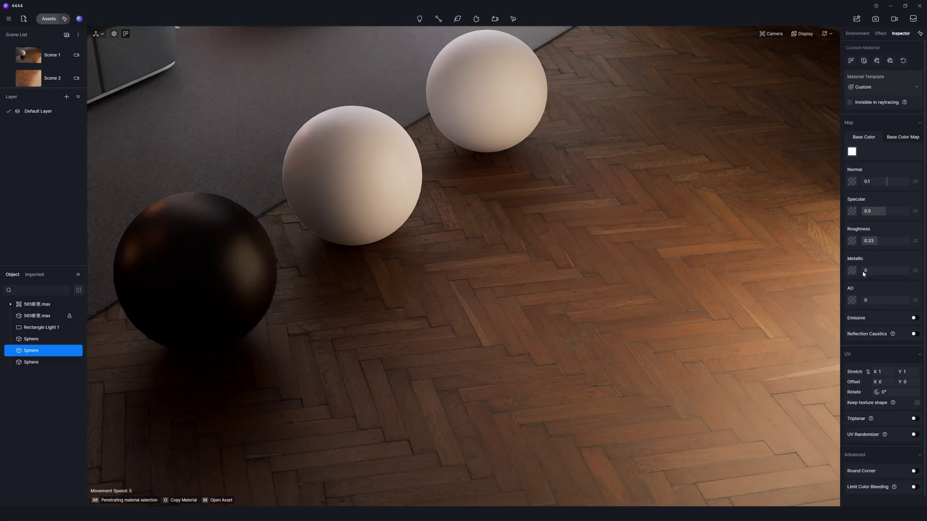
Give the middle sphere Metallic 1 and Roughness 0 for a mirror-like chrome finish.
drag(867, 271, 911, 271)
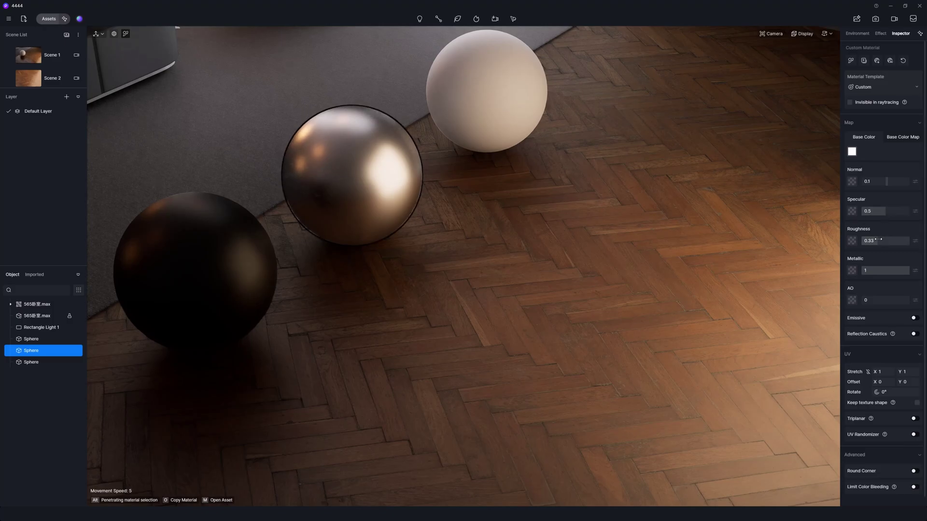
drag(878, 239, 878, 239)
drag(878, 240, 859, 241)
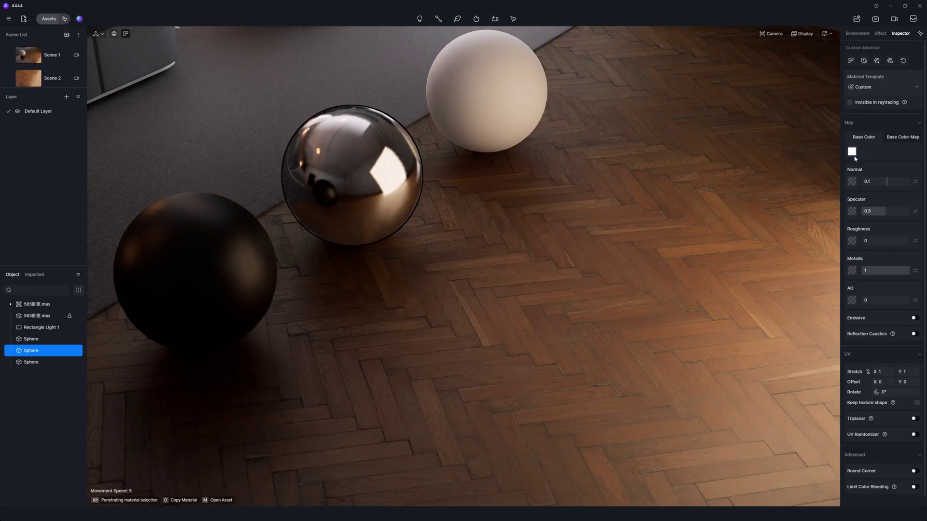
Lower the middle sphere's base colour brightness to V 68 in the HSV picker.
click(852, 151)
drag(847, 178, 846, 187)
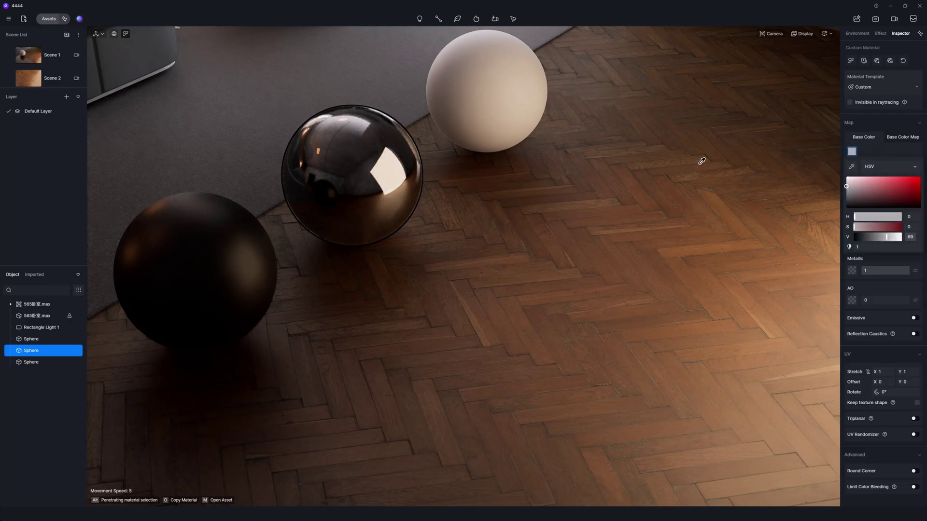
click(906, 288)
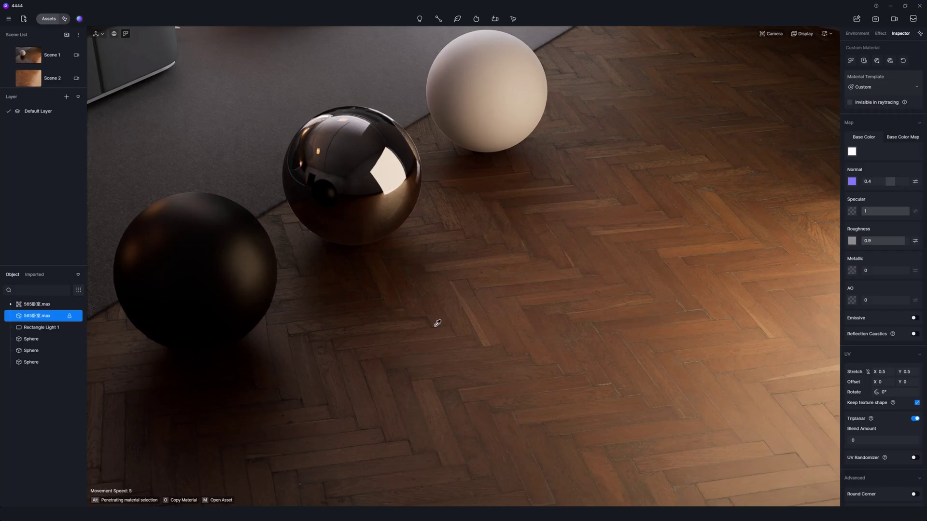
Load ufomabmo_4K_AO as the parquet floor's AO map at strength 1, then view Scene 2.
click(552, 320)
click(848, 300)
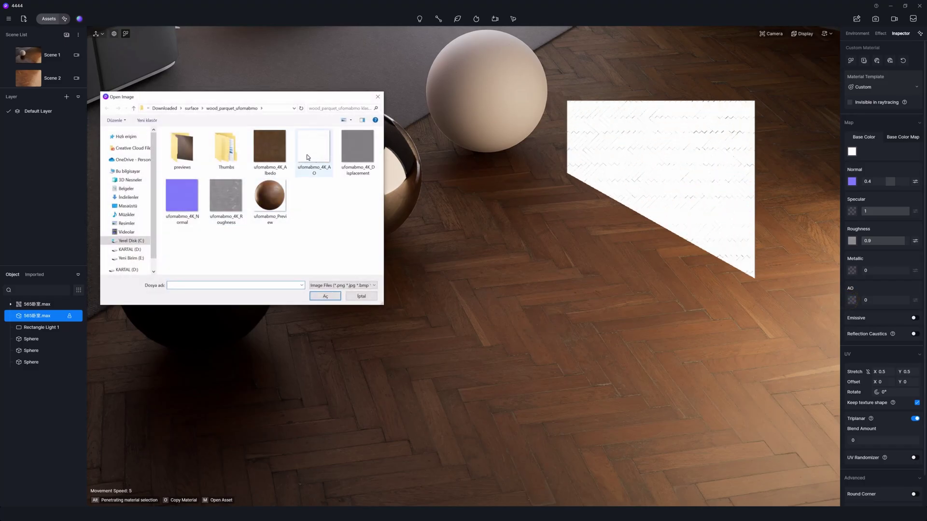
click(308, 157)
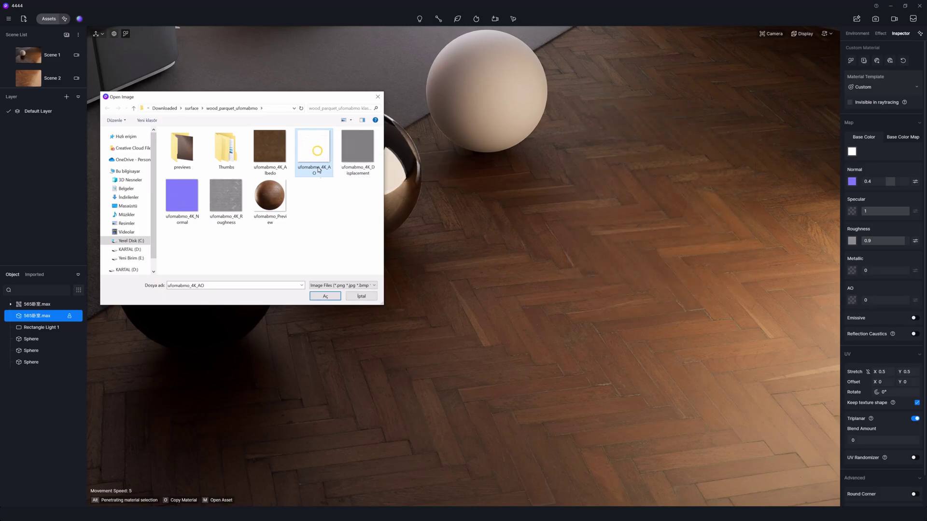
click(322, 297)
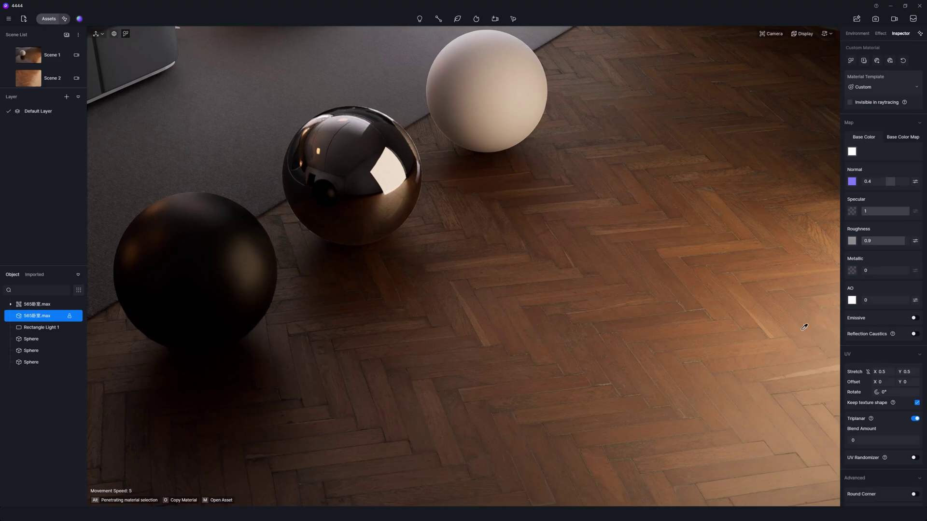
drag(864, 301, 901, 296)
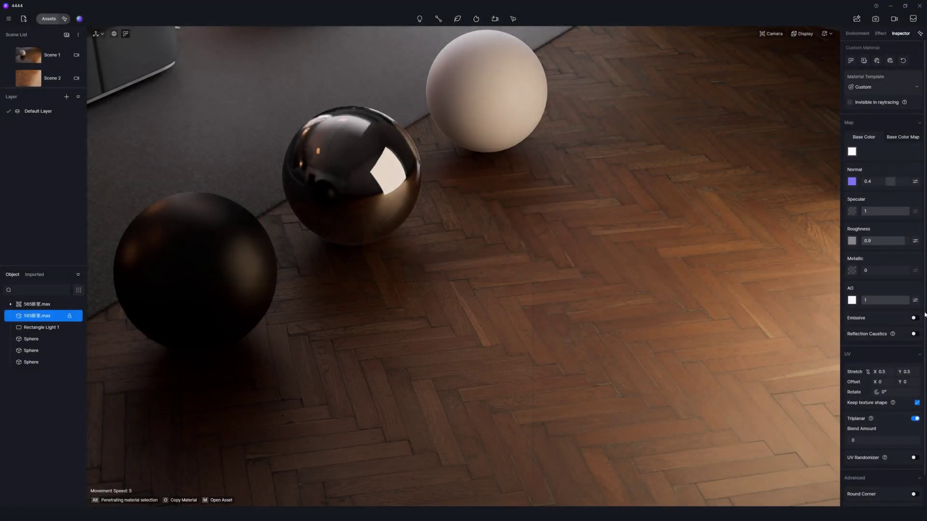
click(38, 82)
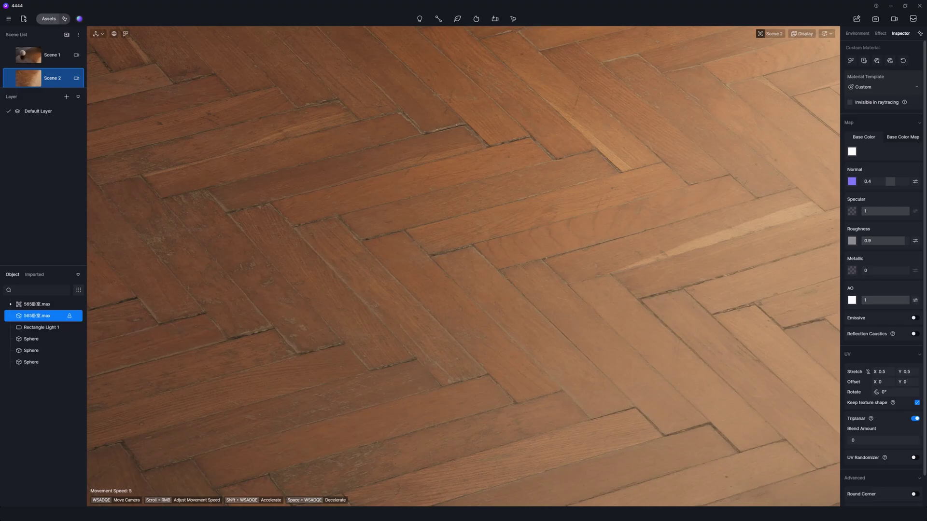
Save the project with Ctrl+S.
key(ctrl+s)
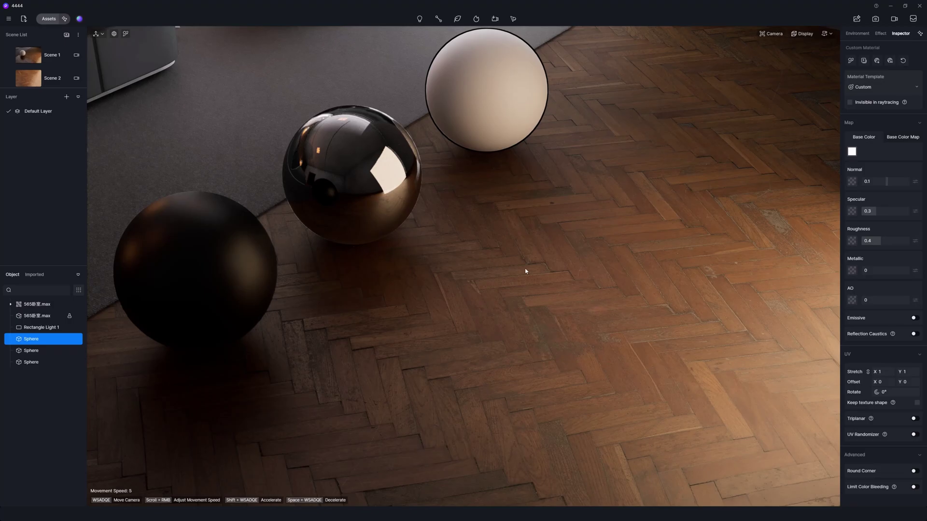
Switch on the white sphere's emission and set its intensity to 3.8.
click(914, 318)
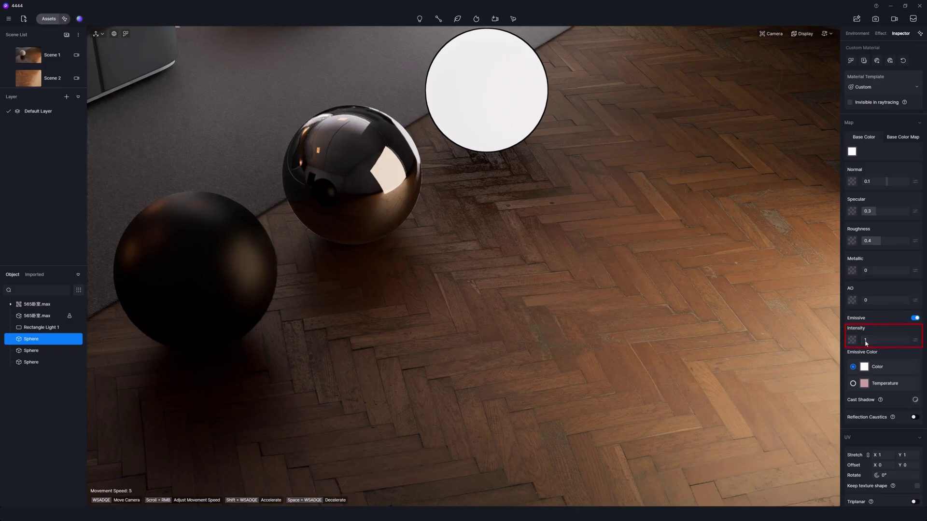
text(.3)
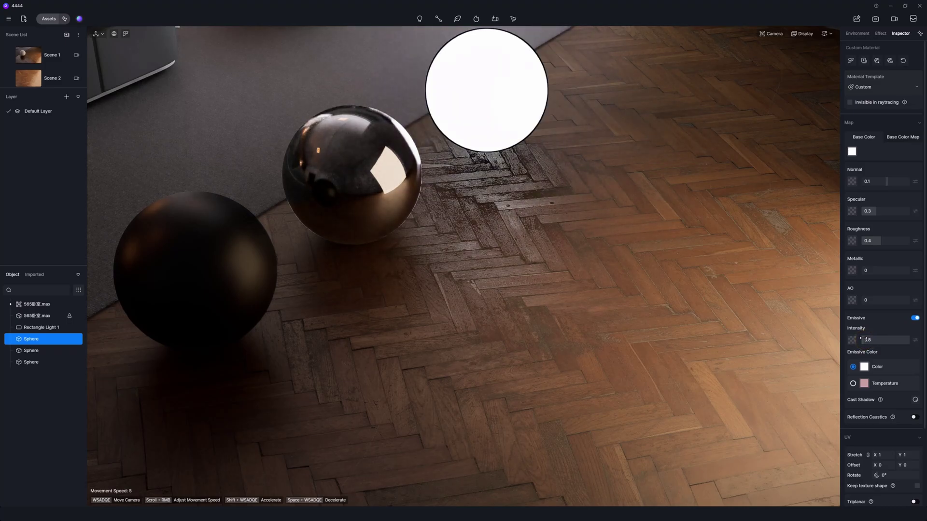
text(3.8)
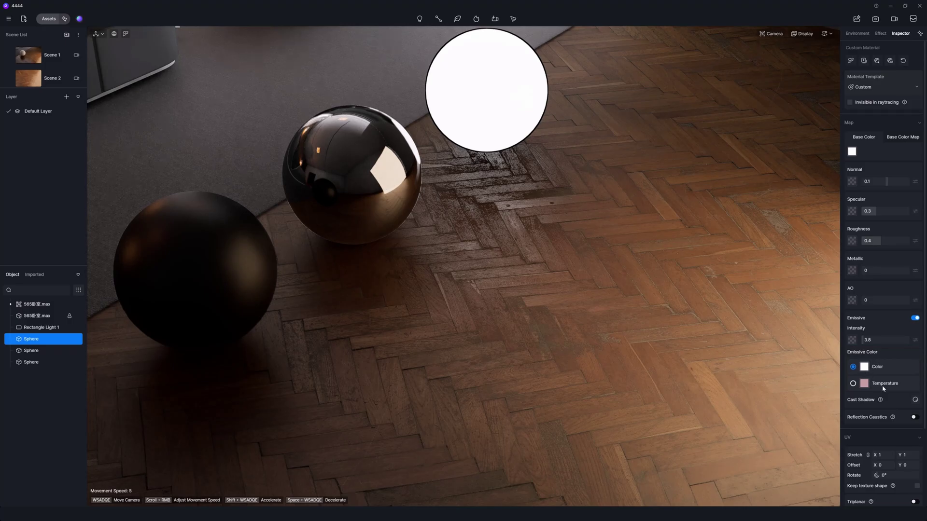
Try a red and another hue for the sphere's glow, then reset the emissive colour to white.
click(865, 368)
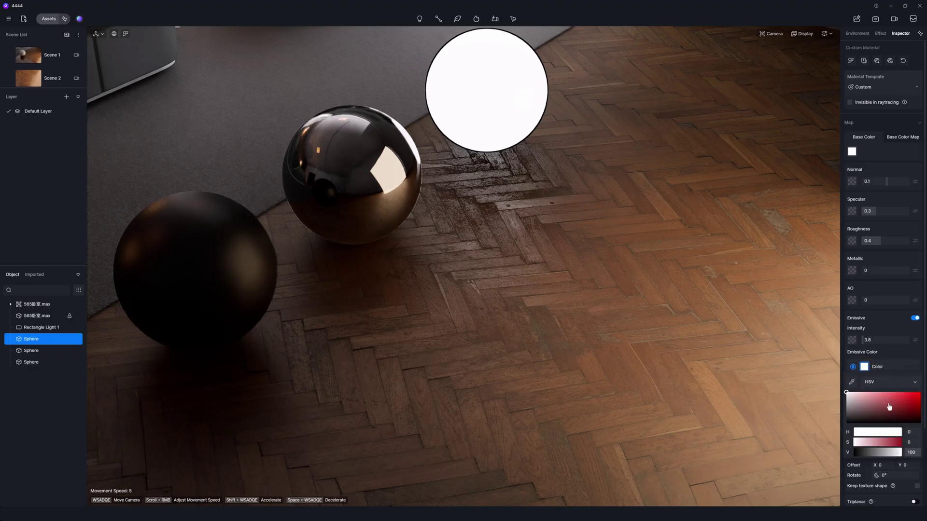
mouse_move(889, 404)
mouse_down()
mouse_move(914, 407)
mouse_move(919, 396)
mouse_up()
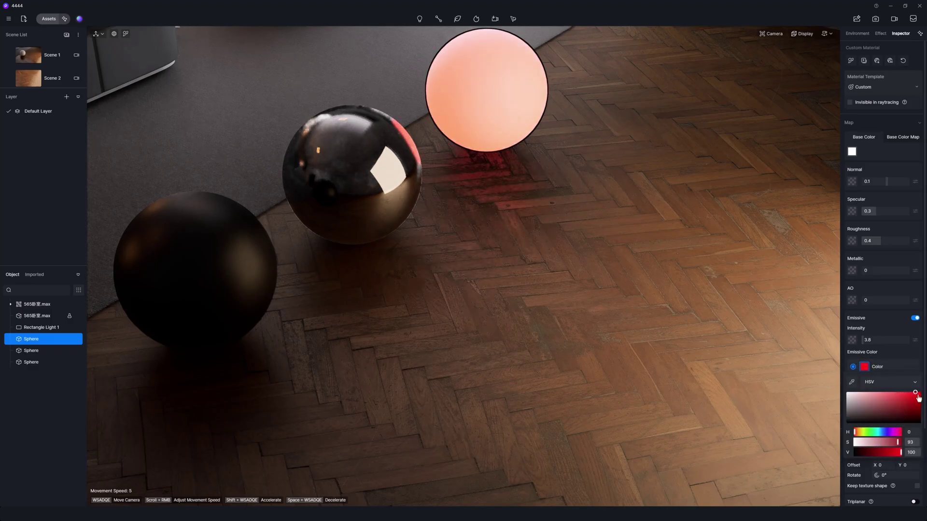
drag(855, 432, 885, 432)
click(848, 395)
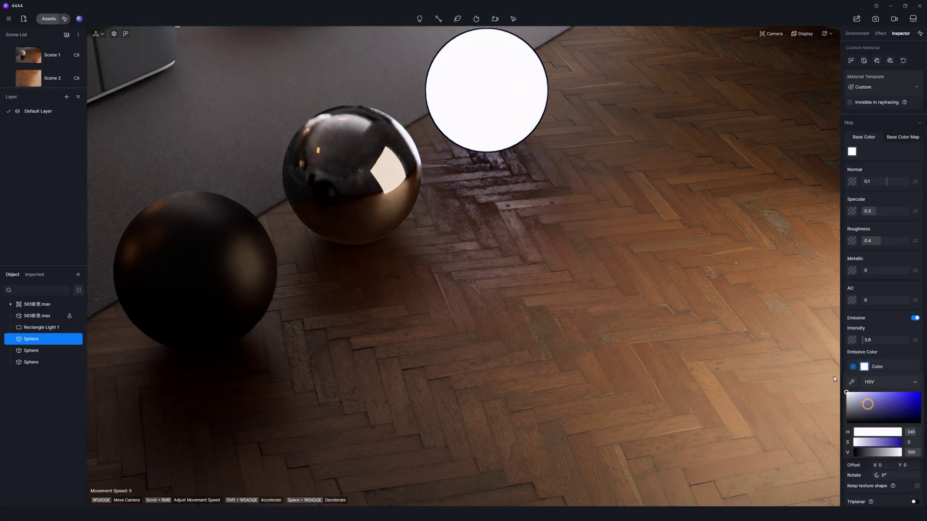
click(895, 355)
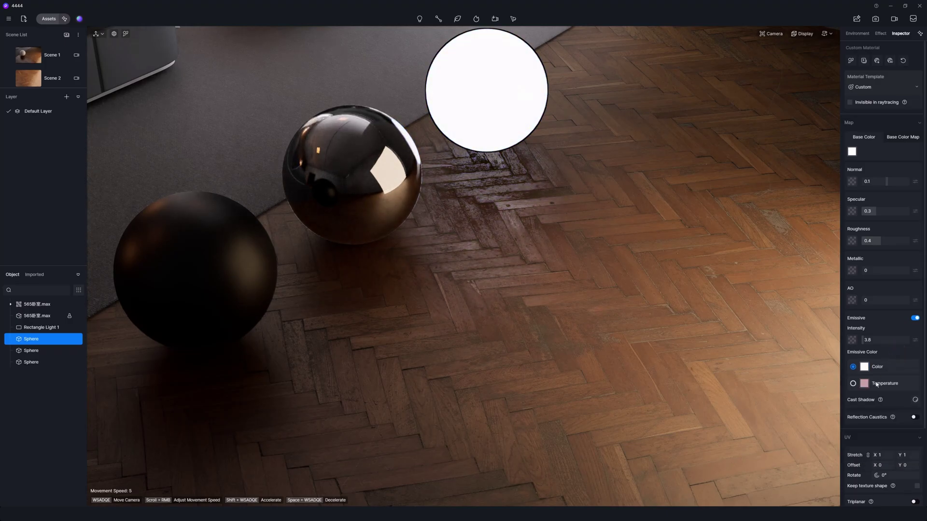
Switch the glow to Temperature mode at 7550 and save the project.
click(876, 383)
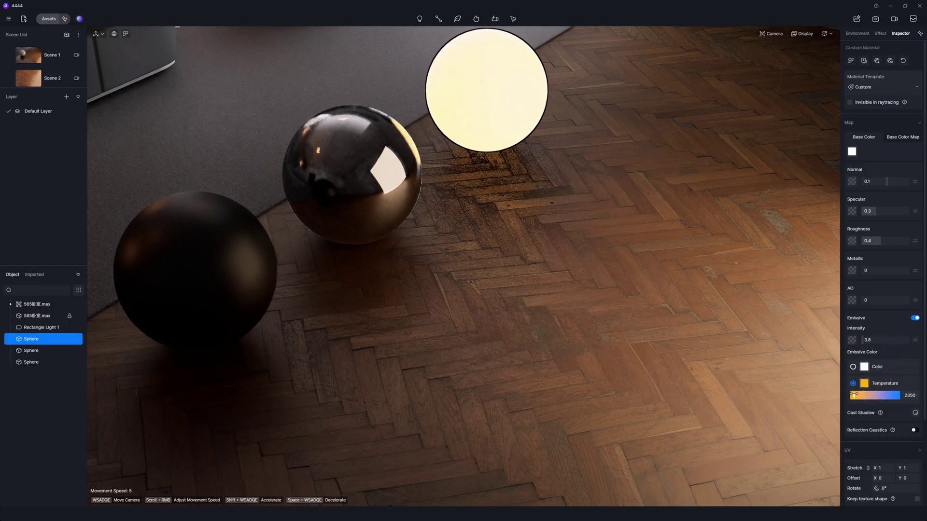
mouse_move(861, 395)
mouse_down()
mouse_move(891, 396)
mouse_move(878, 395)
mouse_up()
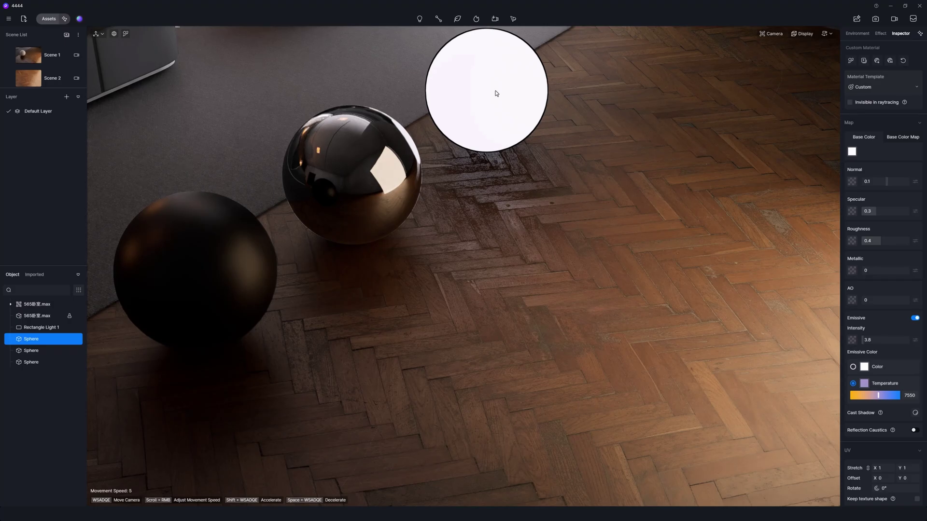
key(ctrl+s)
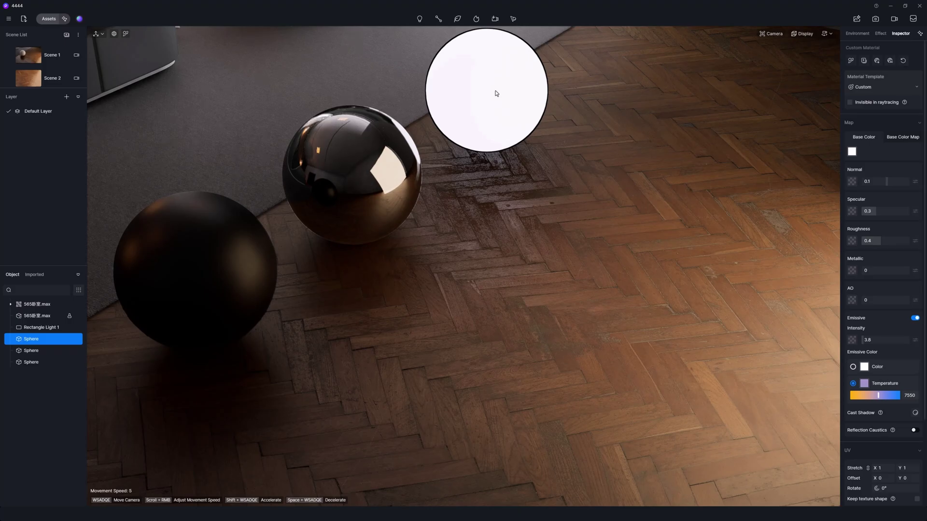
Toggle the glowing sphere's Cast Shadow on, off, and back on.
click(915, 412)
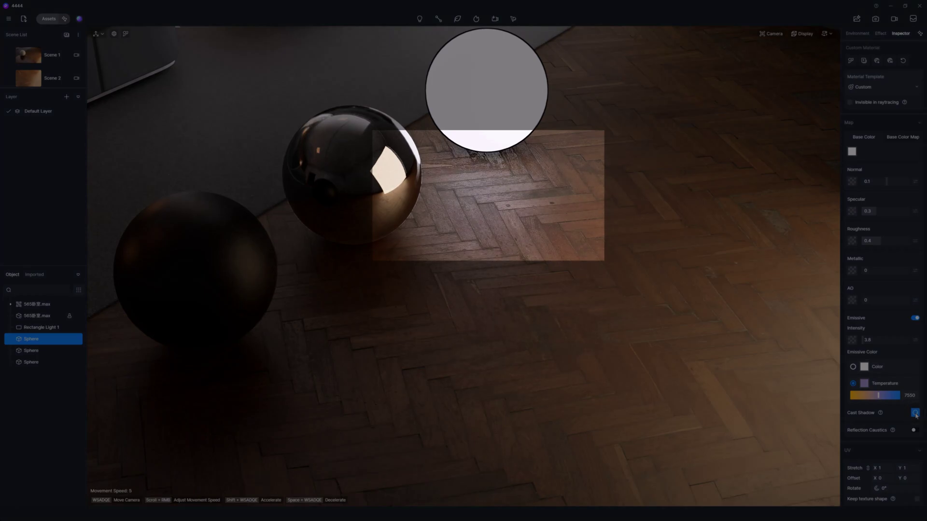
click(915, 414)
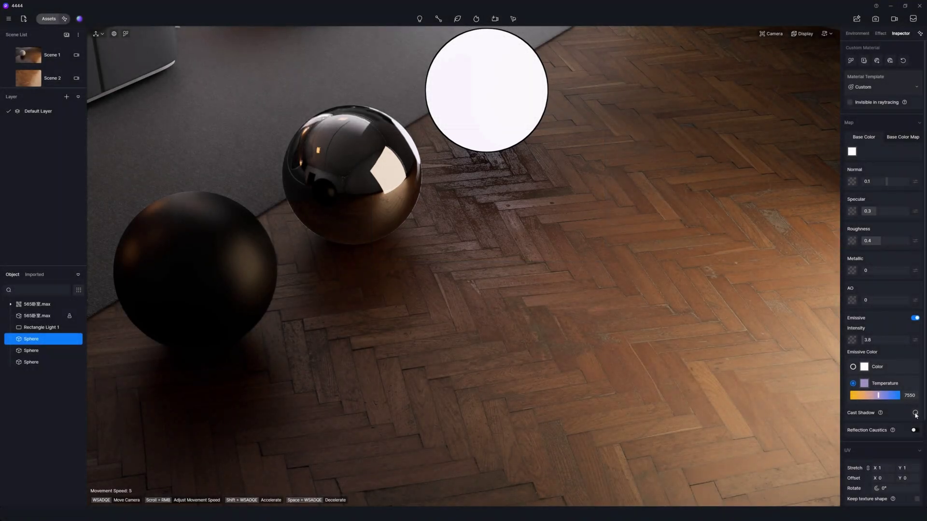
click(915, 414)
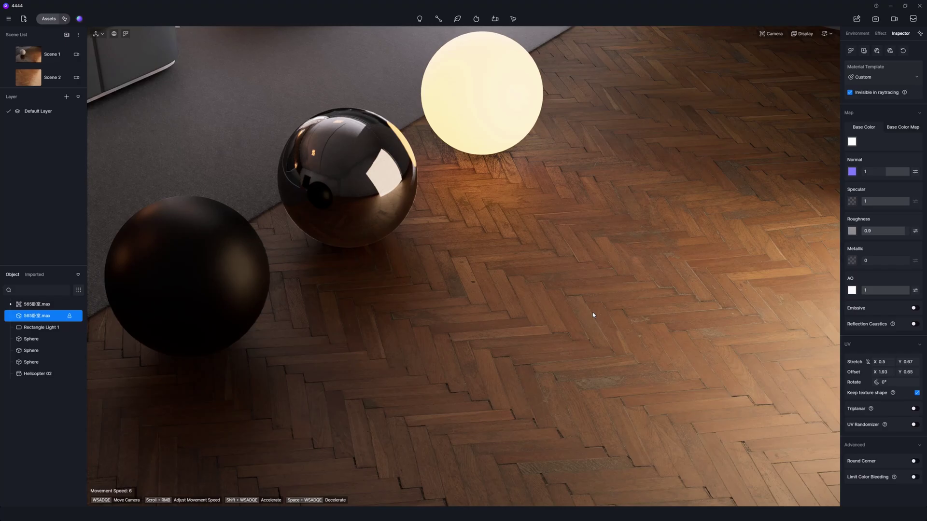
Scrub the floor's UV Stretch values to preview larger and smaller parquet sizes.
click(868, 362)
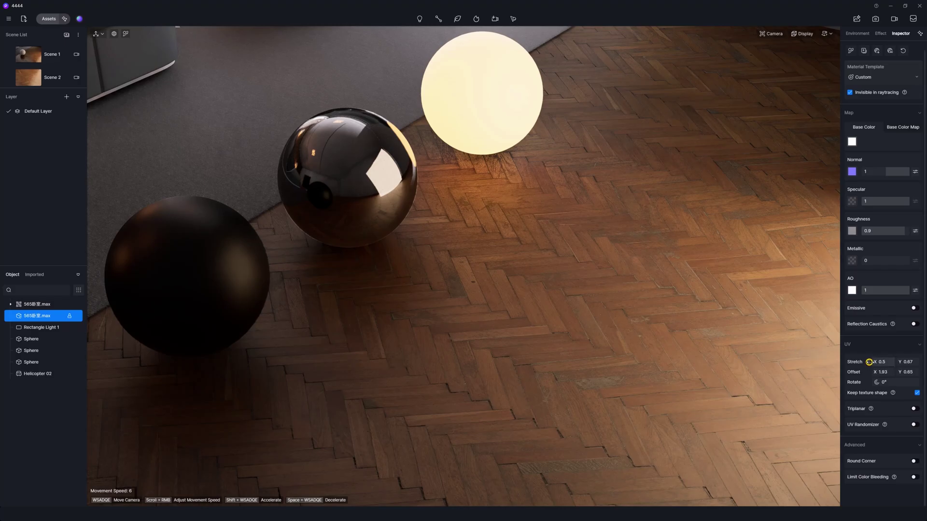
drag(884, 362, 879, 362)
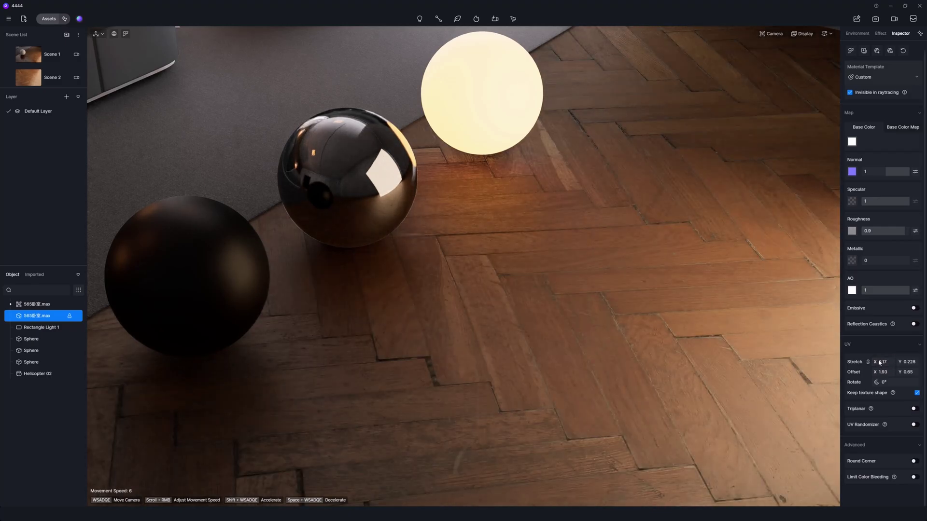
drag(879, 363, 892, 361)
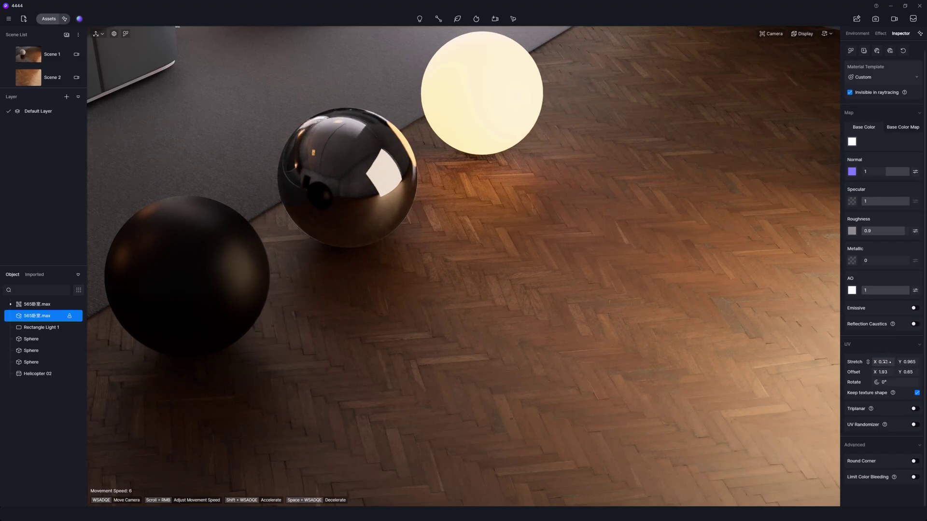
drag(884, 362, 883, 363)
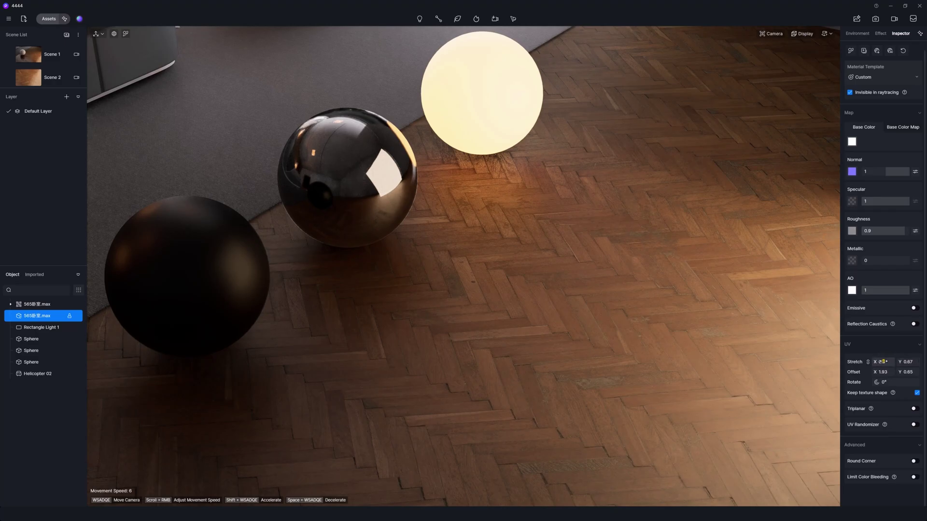
drag(882, 362, 882, 362)
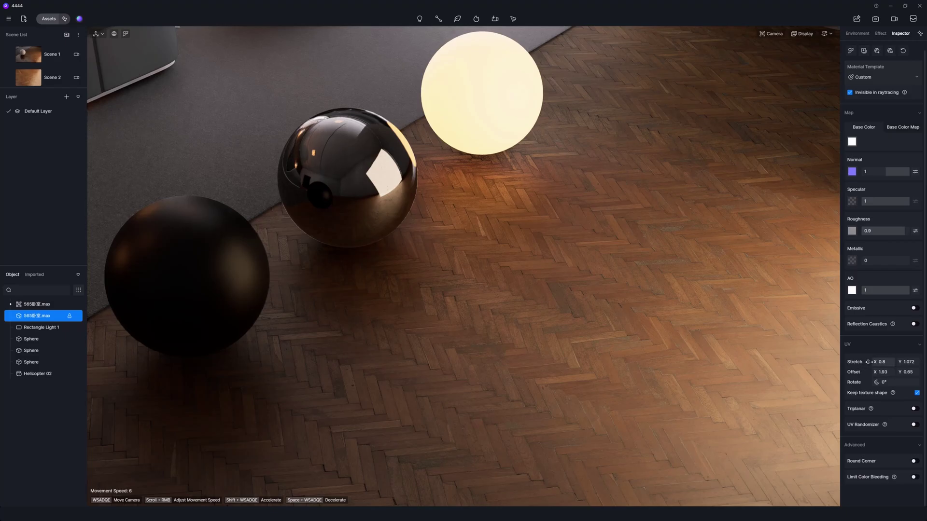
Unlink the stretch axes and enter 0.5 for both Stretch X and Stretch Y.
click(869, 362)
click(888, 362)
text(0.5)
key(Return)
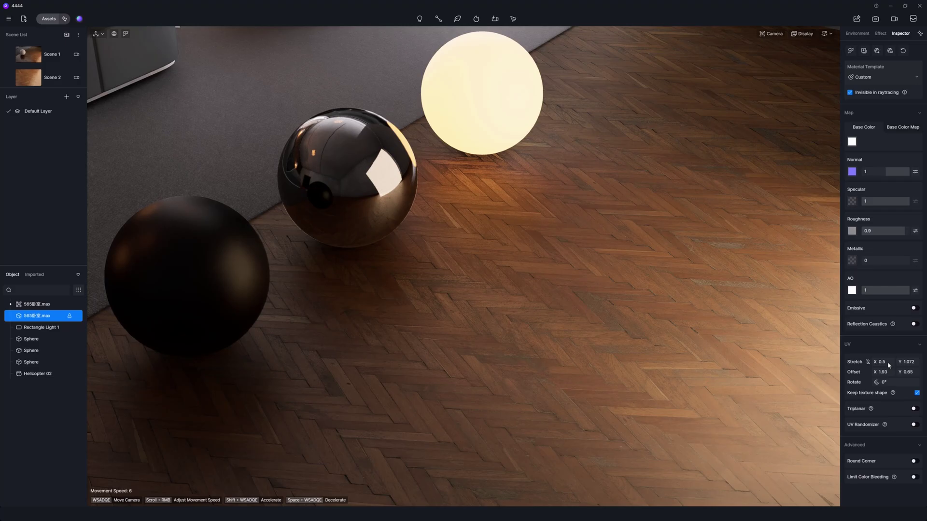
drag(877, 361, 889, 361)
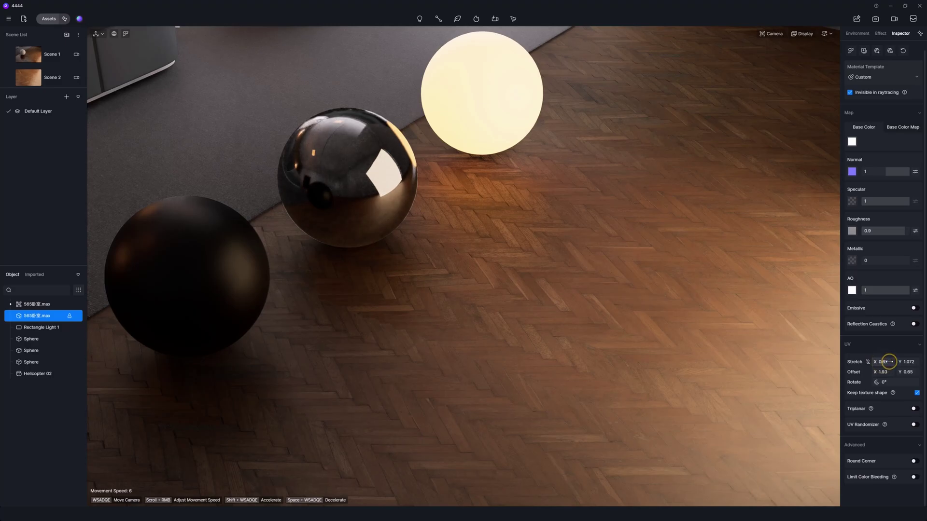
click(888, 361)
text(5)
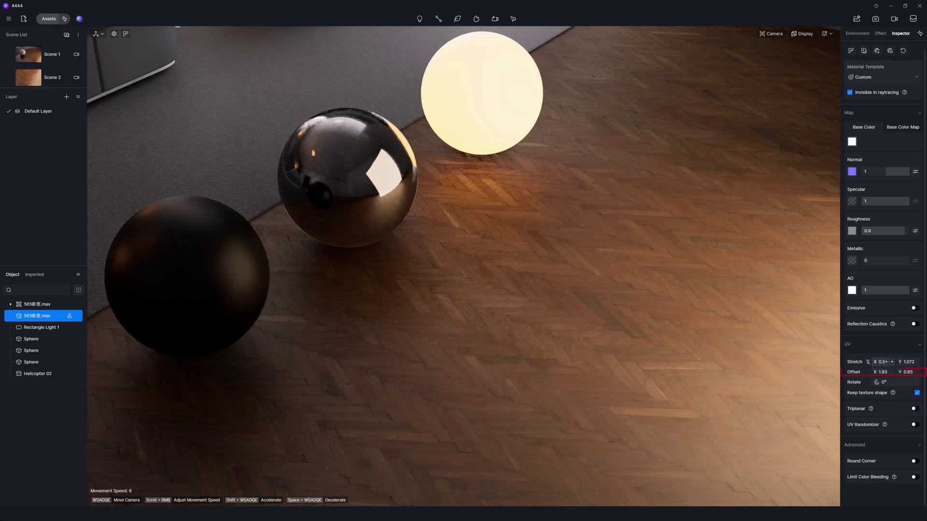
click(910, 361)
text(0.5)
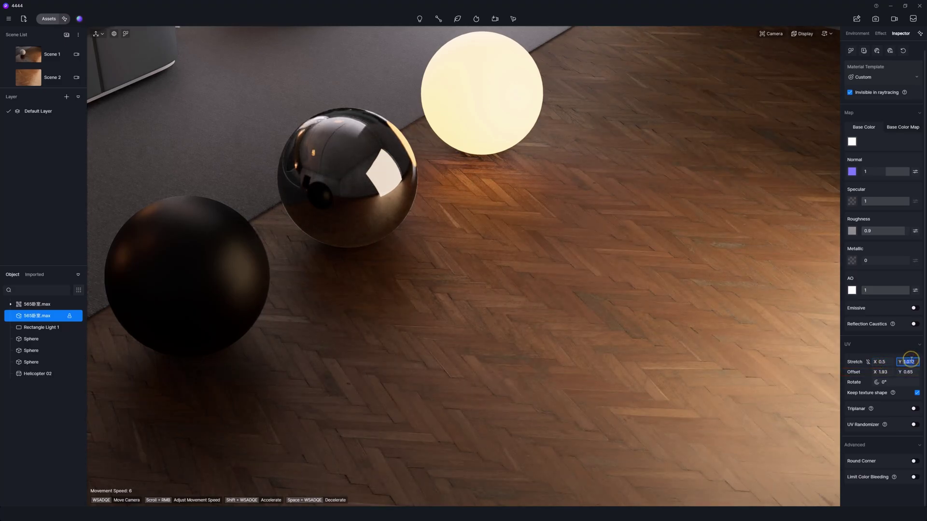
key(Return)
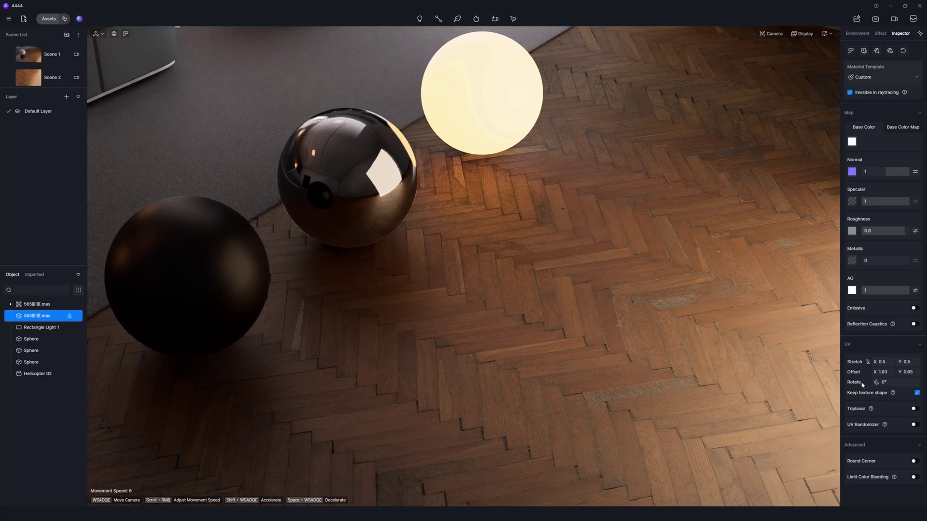
Set the floor texture's UV Offset to X 2.48, Y 0.61 and rotation to about 61°.
drag(878, 372, 915, 372)
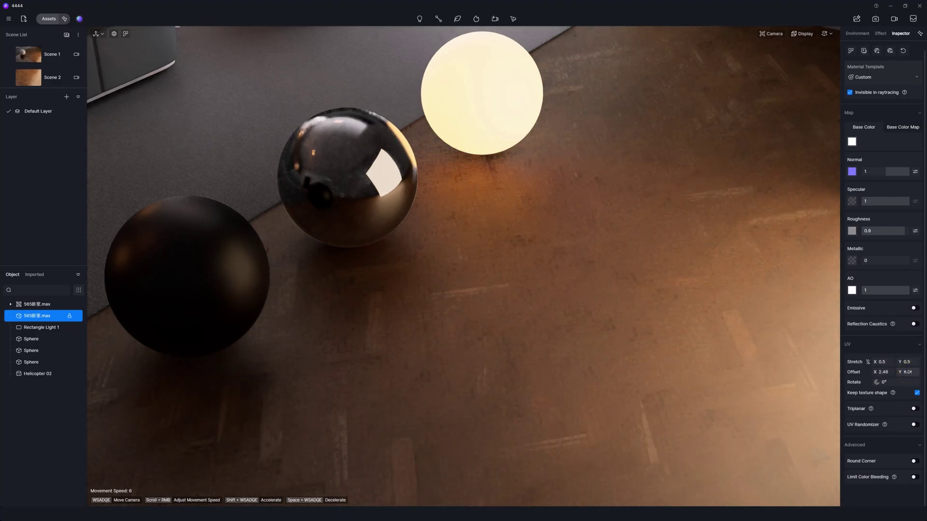
drag(903, 372, 906, 373)
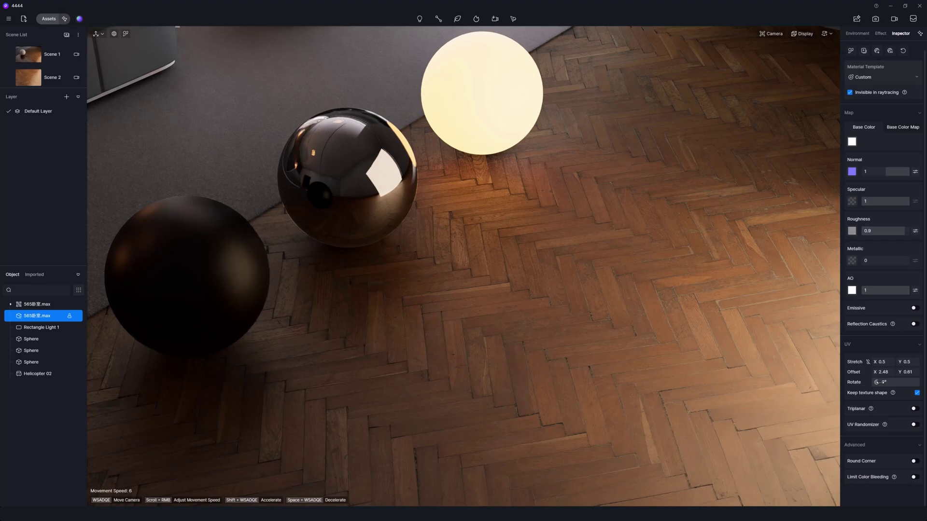
drag(882, 382, 887, 383)
Reset the parquet floor texture's UV Rotate to 0°.
click(887, 383)
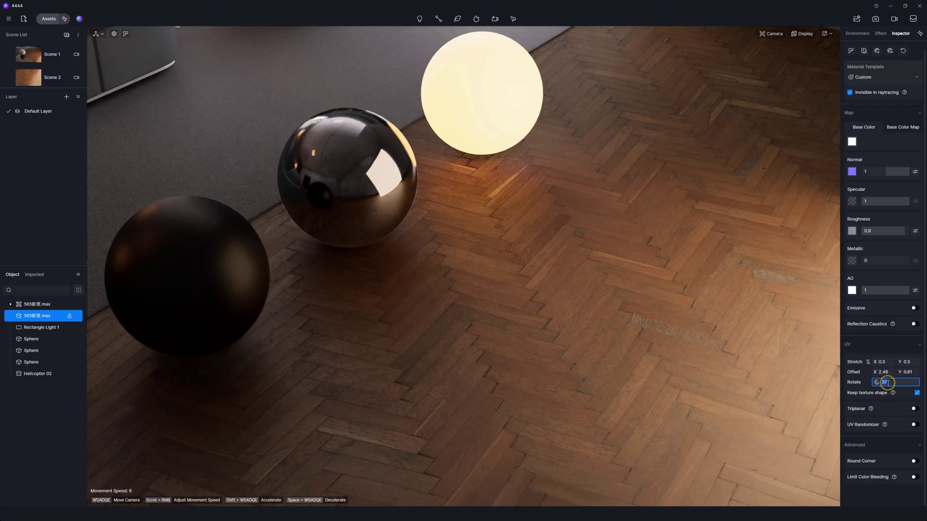
text(0)
key(Return)
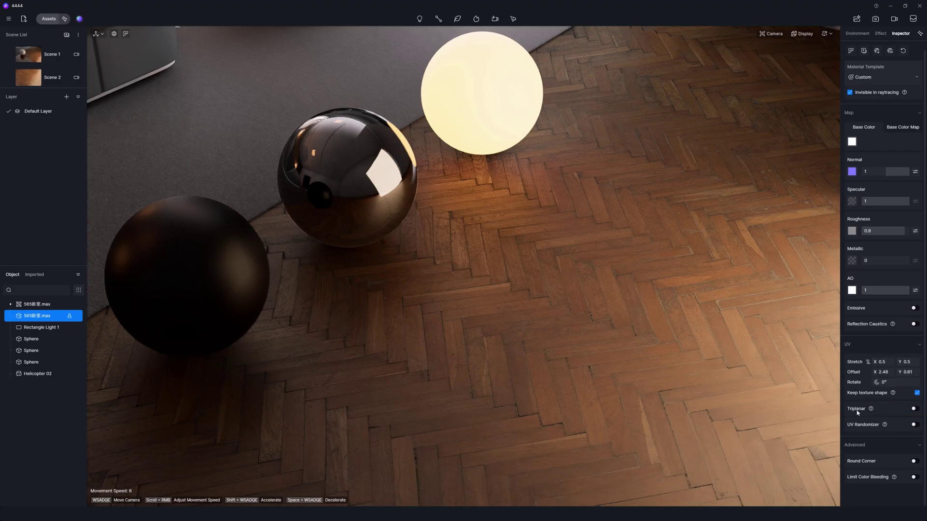
Enable Triplanar on the parquet floor, trying Blend Amount 0.96 before returning it to 0.
click(913, 410)
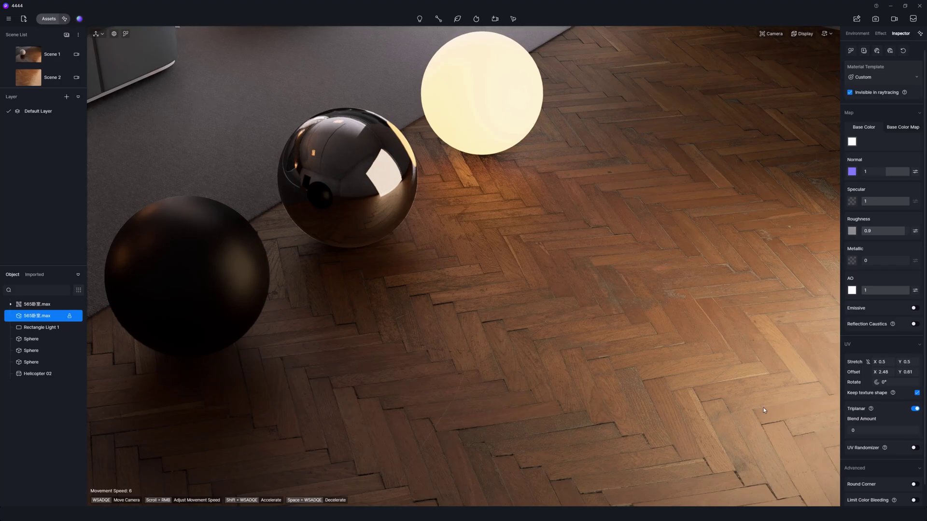
drag(852, 431, 917, 430)
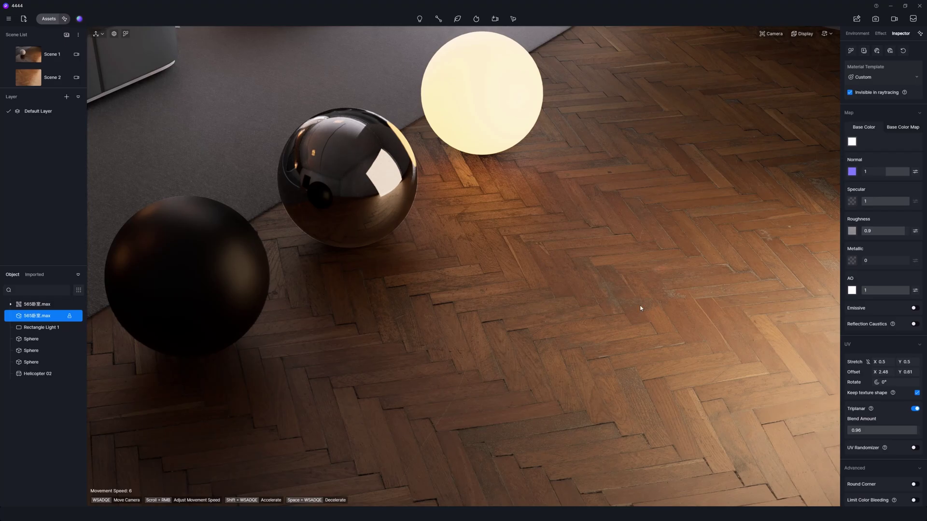
drag(914, 430, 845, 431)
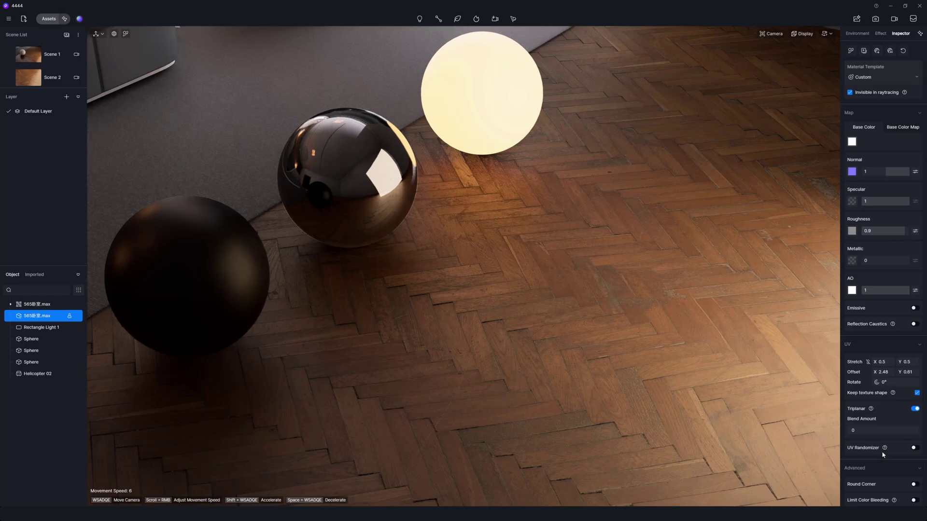
Test UV Randomizer on the parquet floor, save the project, then turn the randomizer off.
click(126, 34)
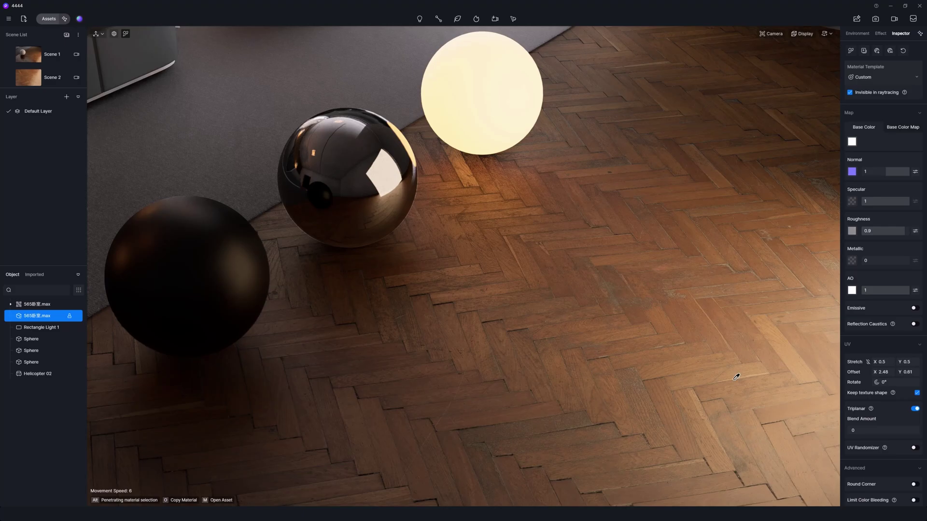
click(914, 449)
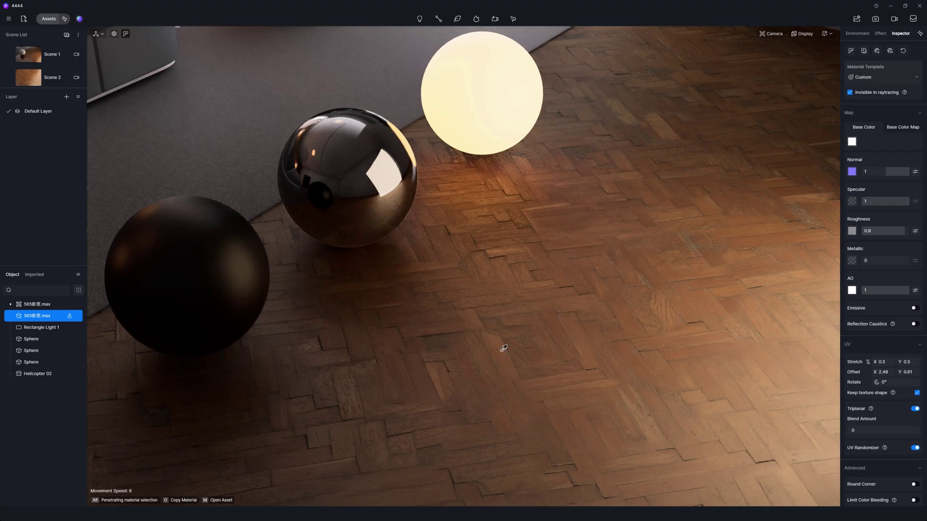
key(ctrl+s)
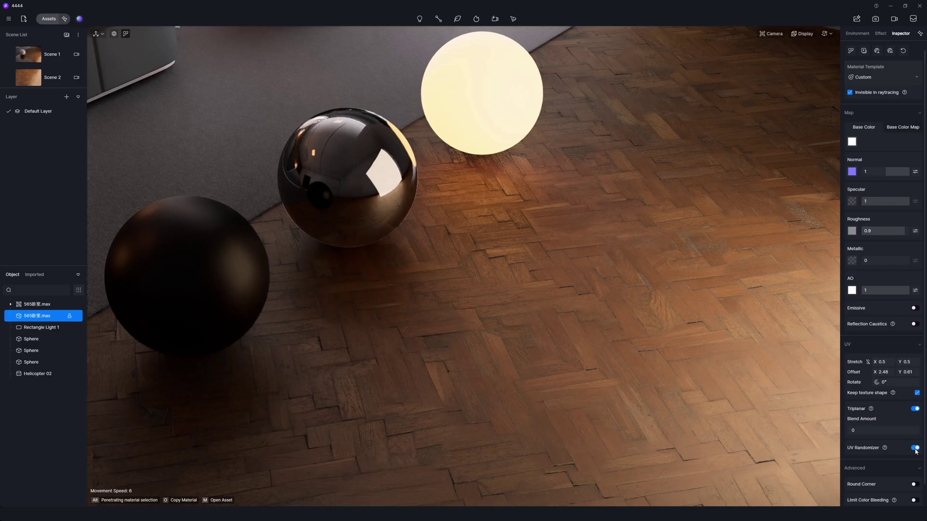
click(914, 448)
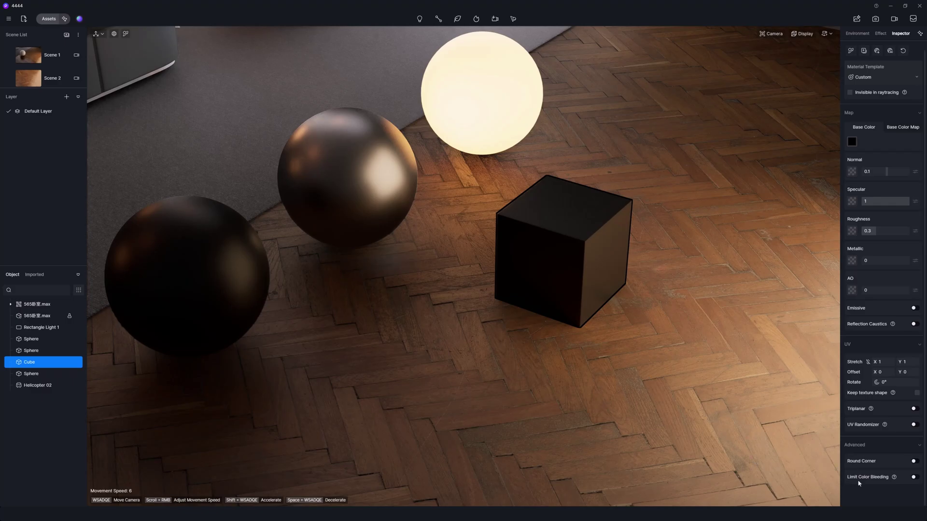
Go to the Scene 3 cube close-up, select the cube and pick its material.
scroll(54, 74, down, 1)
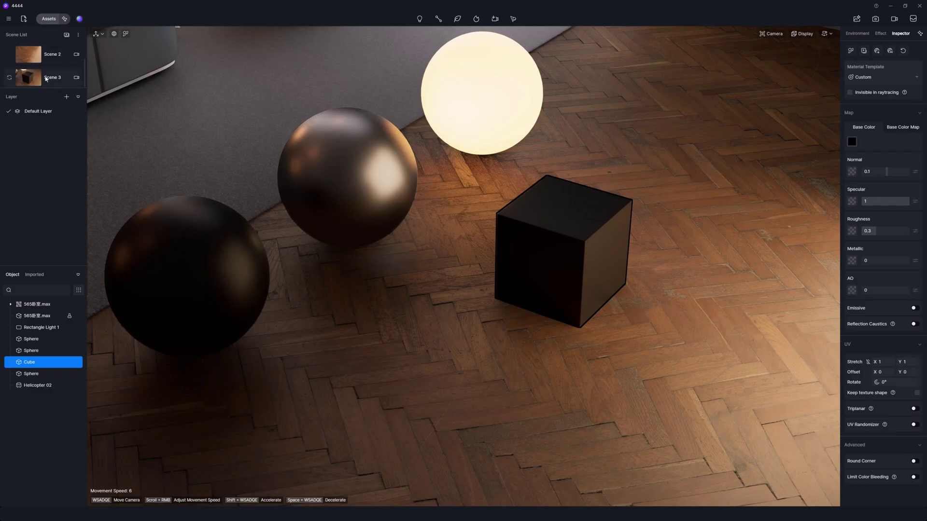
click(54, 76)
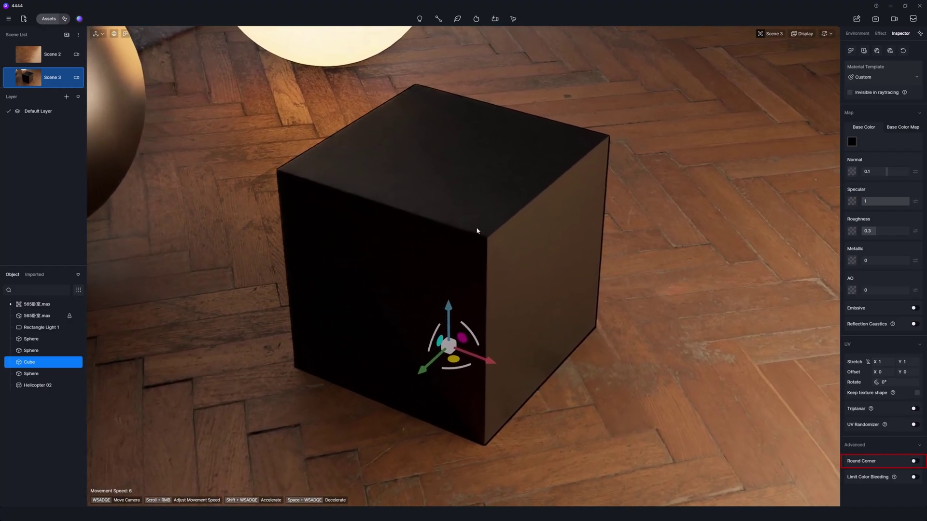
key(Escape)
click(473, 209)
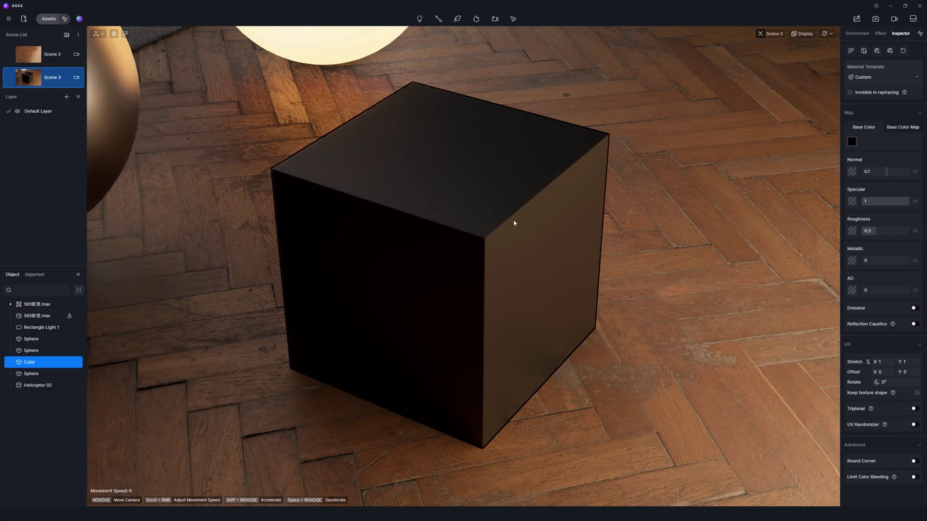
click(125, 33)
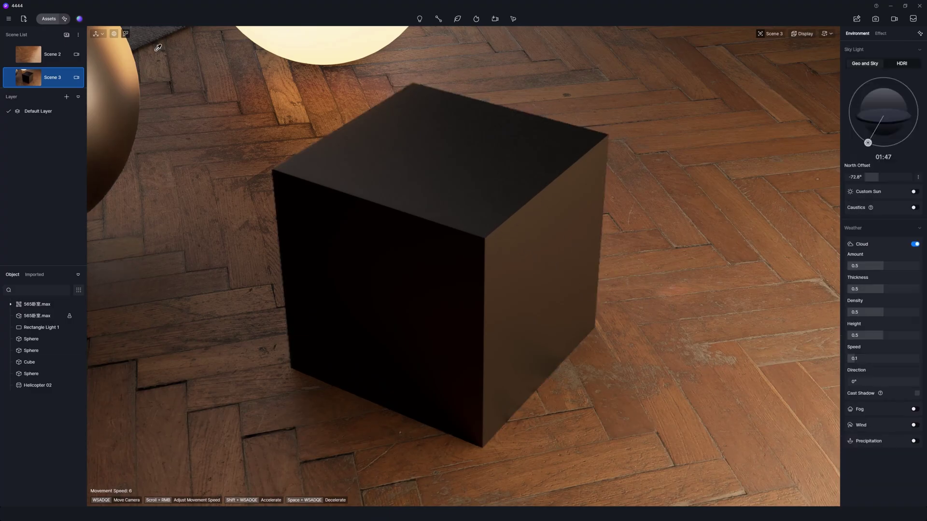
click(456, 254)
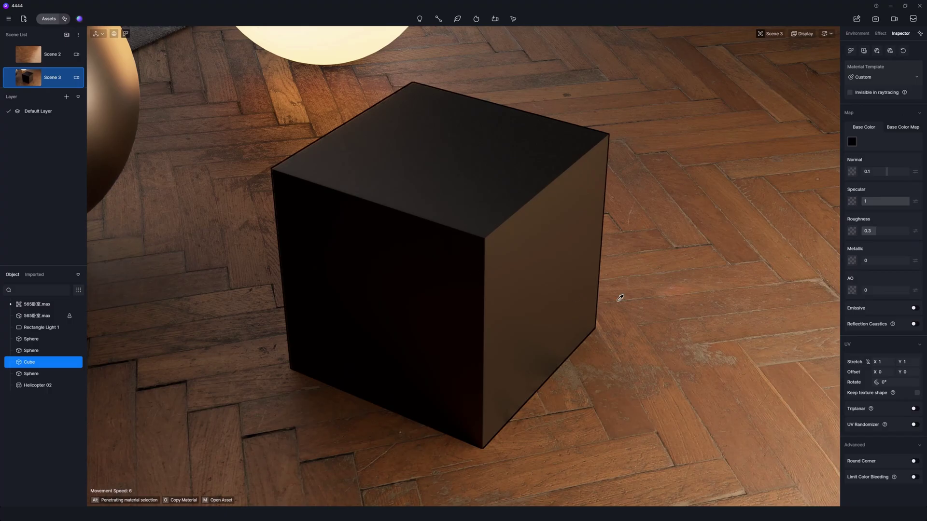
Enable Round Corner on the cube's material with Radius 6.1, then reselect the cube.
click(914, 462)
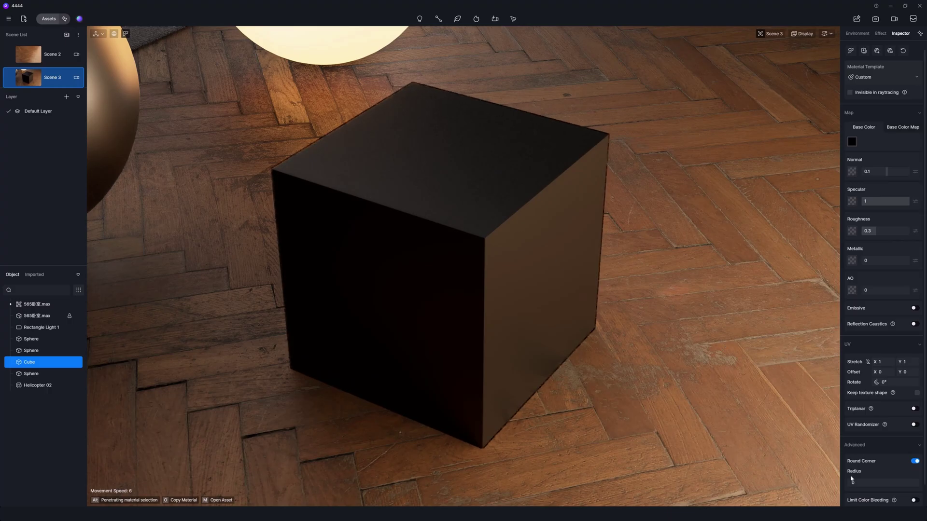
scroll(860, 476, down, 1)
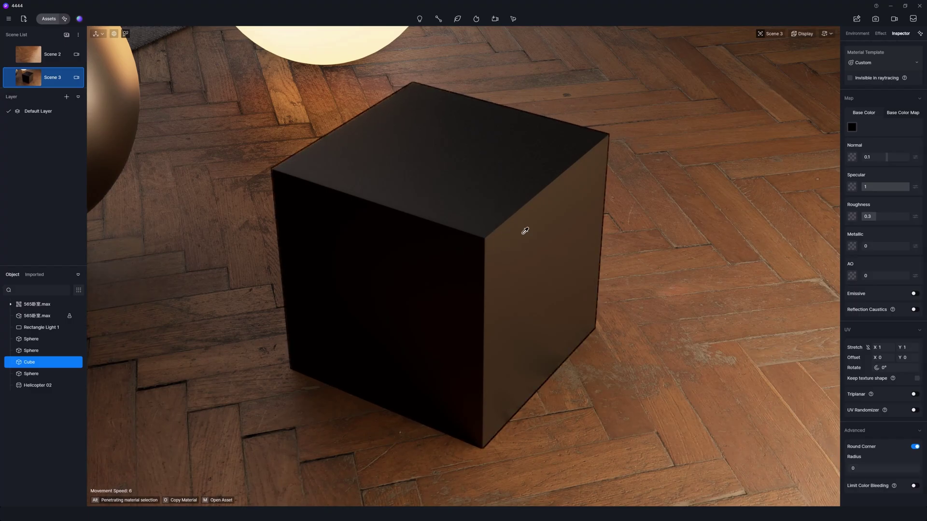
click(865, 468)
text(3)
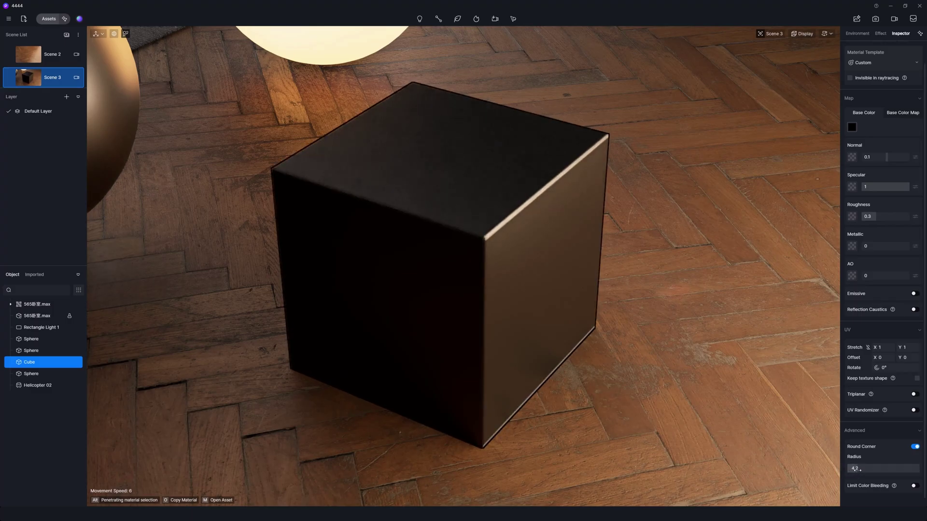
key(BackSpace)
text(6.1)
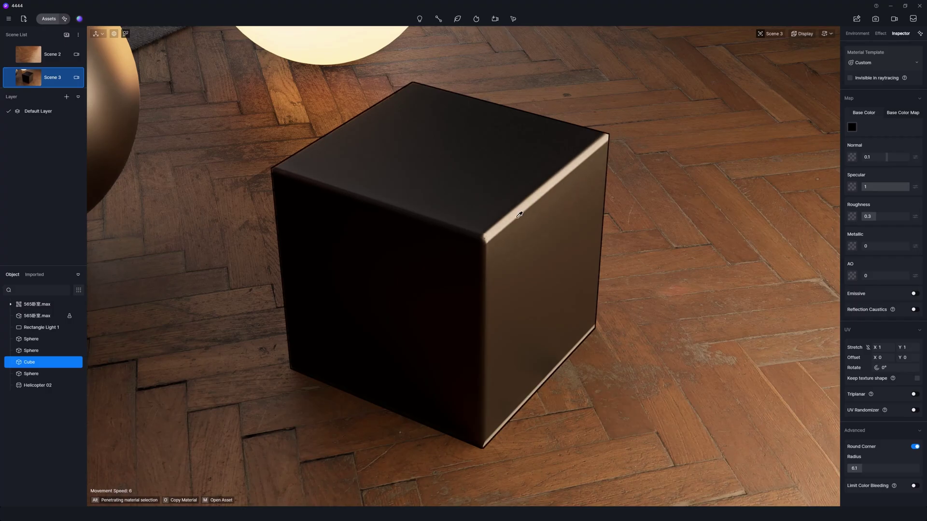
key(Escape)
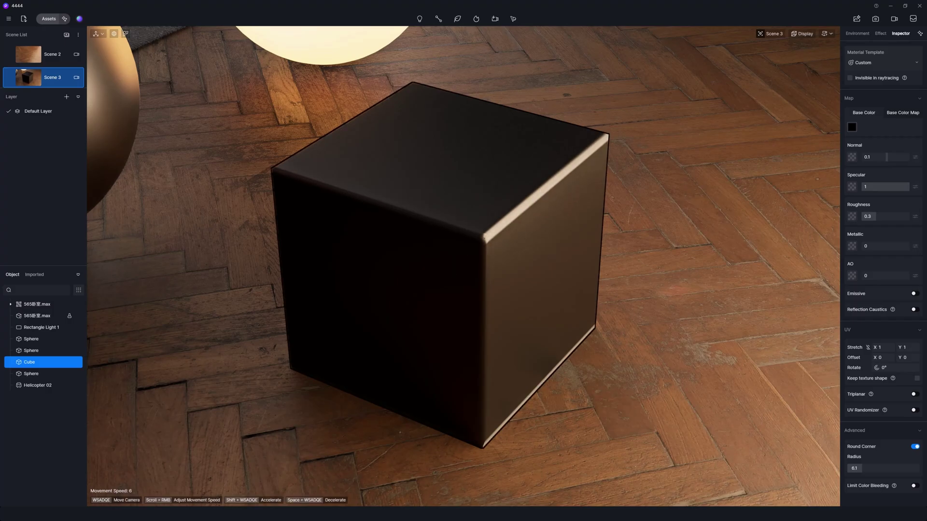
click(466, 363)
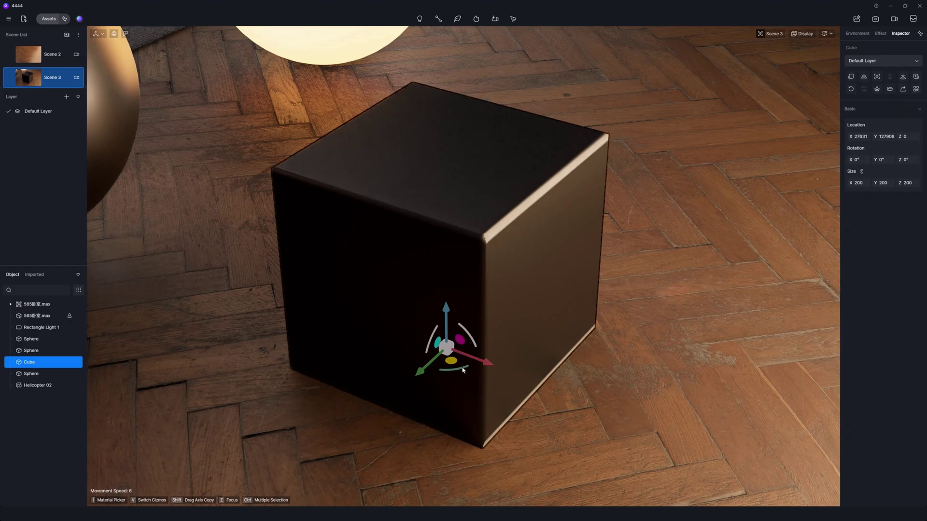
Rotate the cube about 5° around its vertical axis and reduce its corner Radius to 0.4.
drag(466, 363, 550, 289)
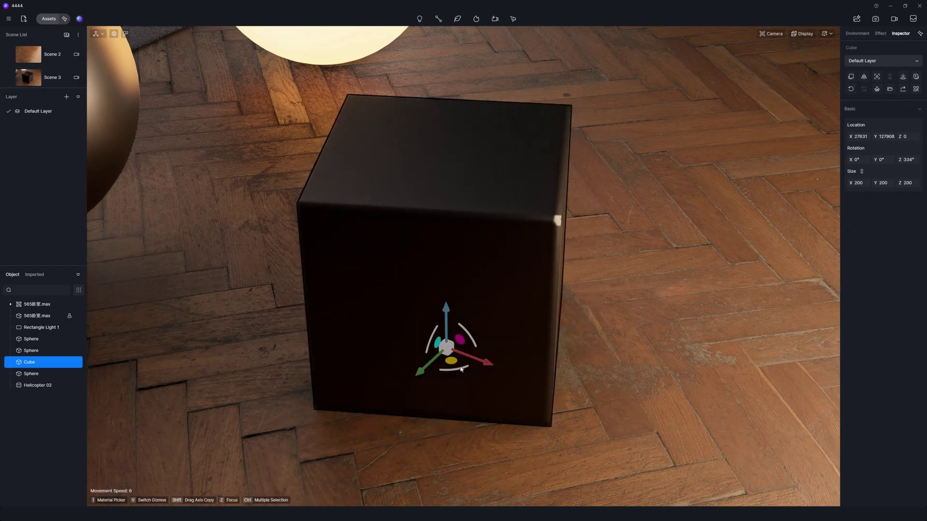
drag(451, 361, 358, 257)
click(125, 35)
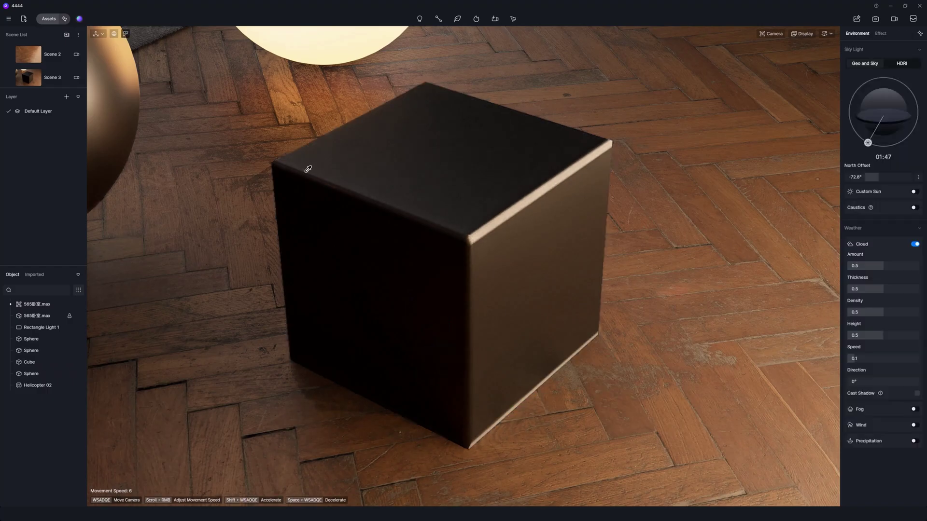
click(412, 201)
drag(854, 466, 908, 468)
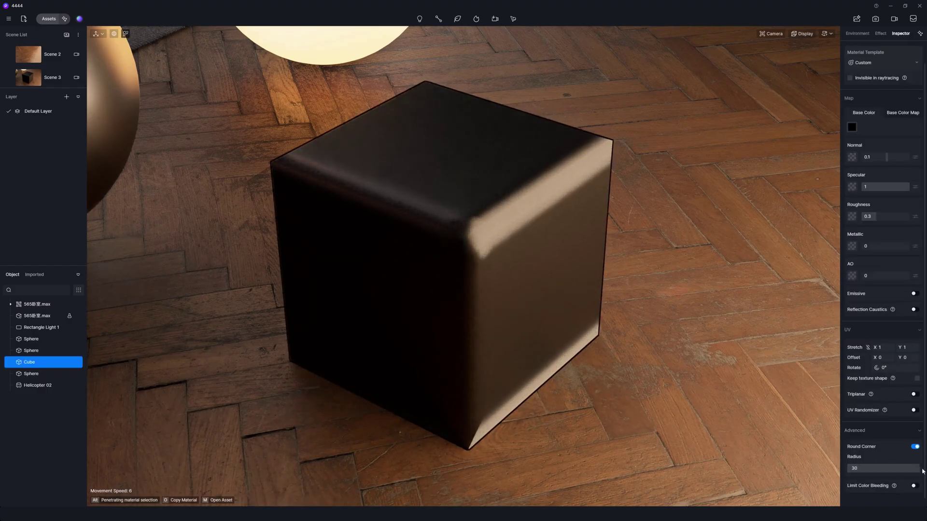
drag(909, 468, 846, 468)
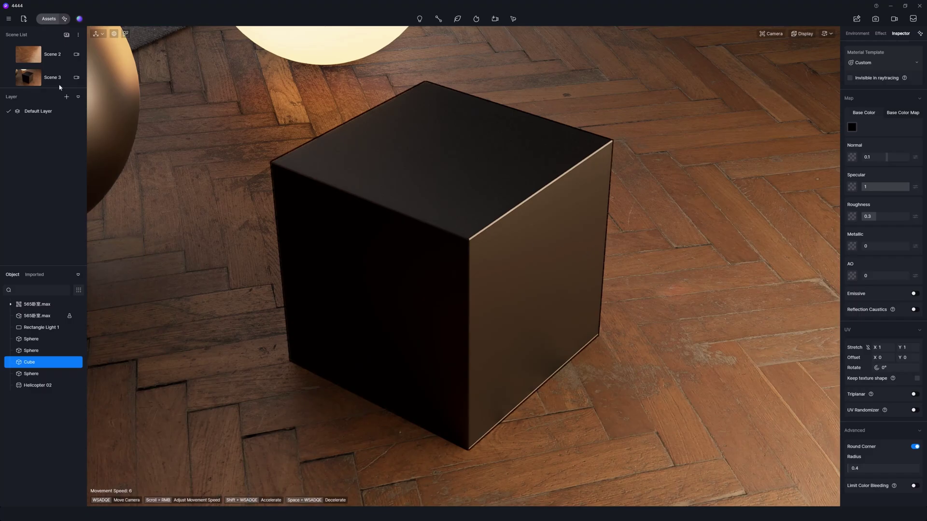
Return to the Scene 1 view of the spheres and cube and save the 4444 project.
mouse_move(44, 54)
click(48, 62)
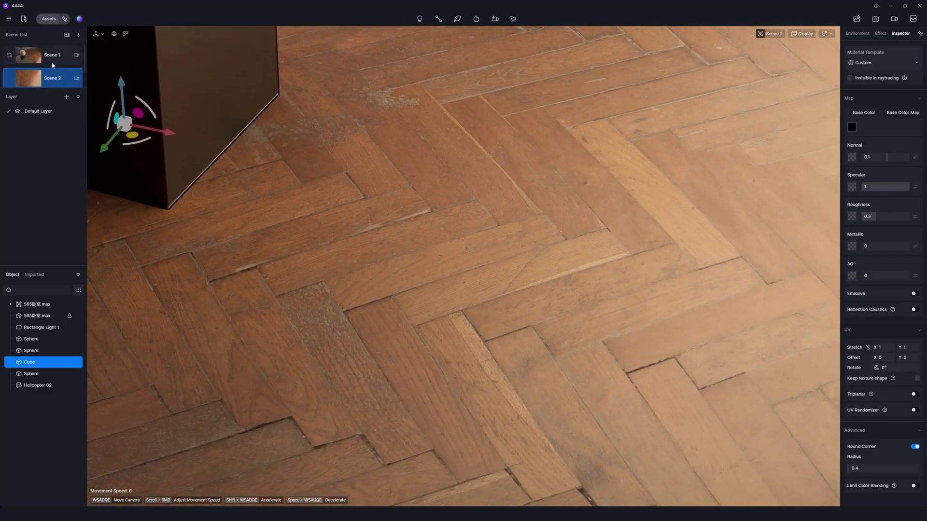
scroll(42, 72, up, 1)
click(48, 55)
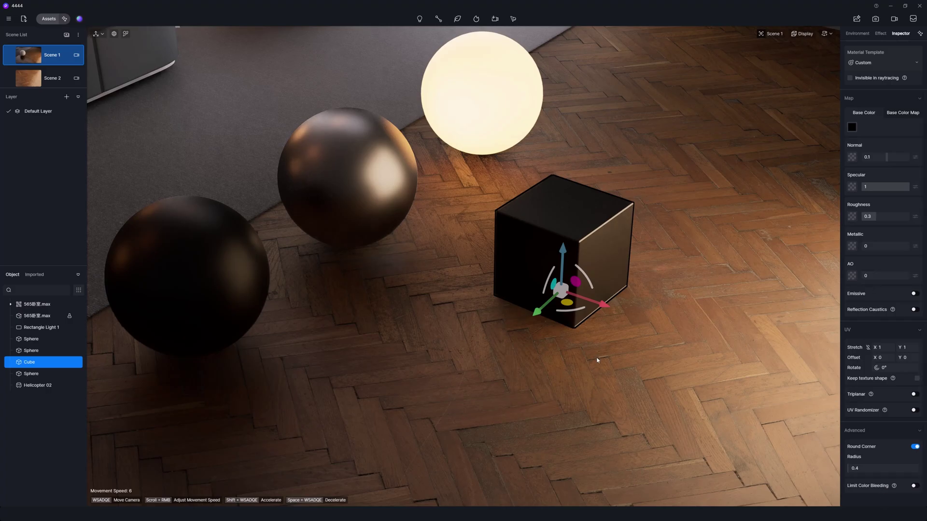
key(ctrl+s)
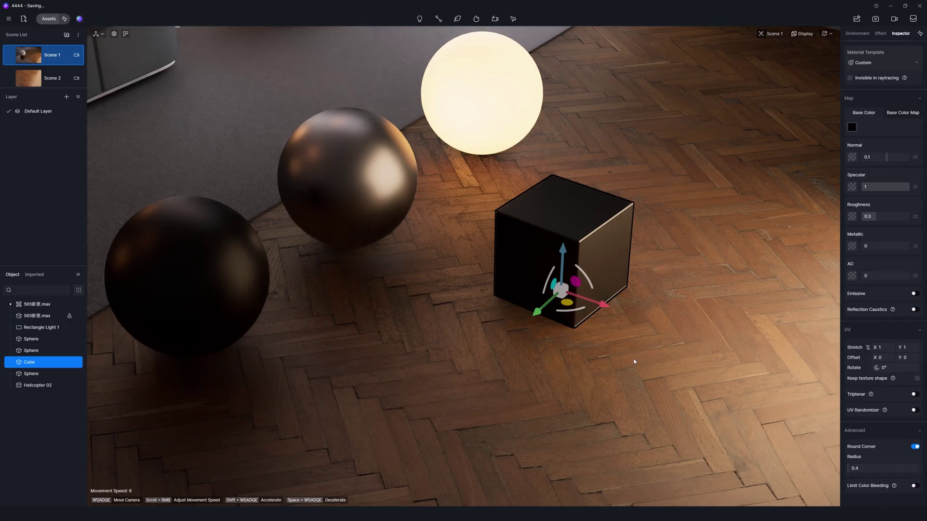